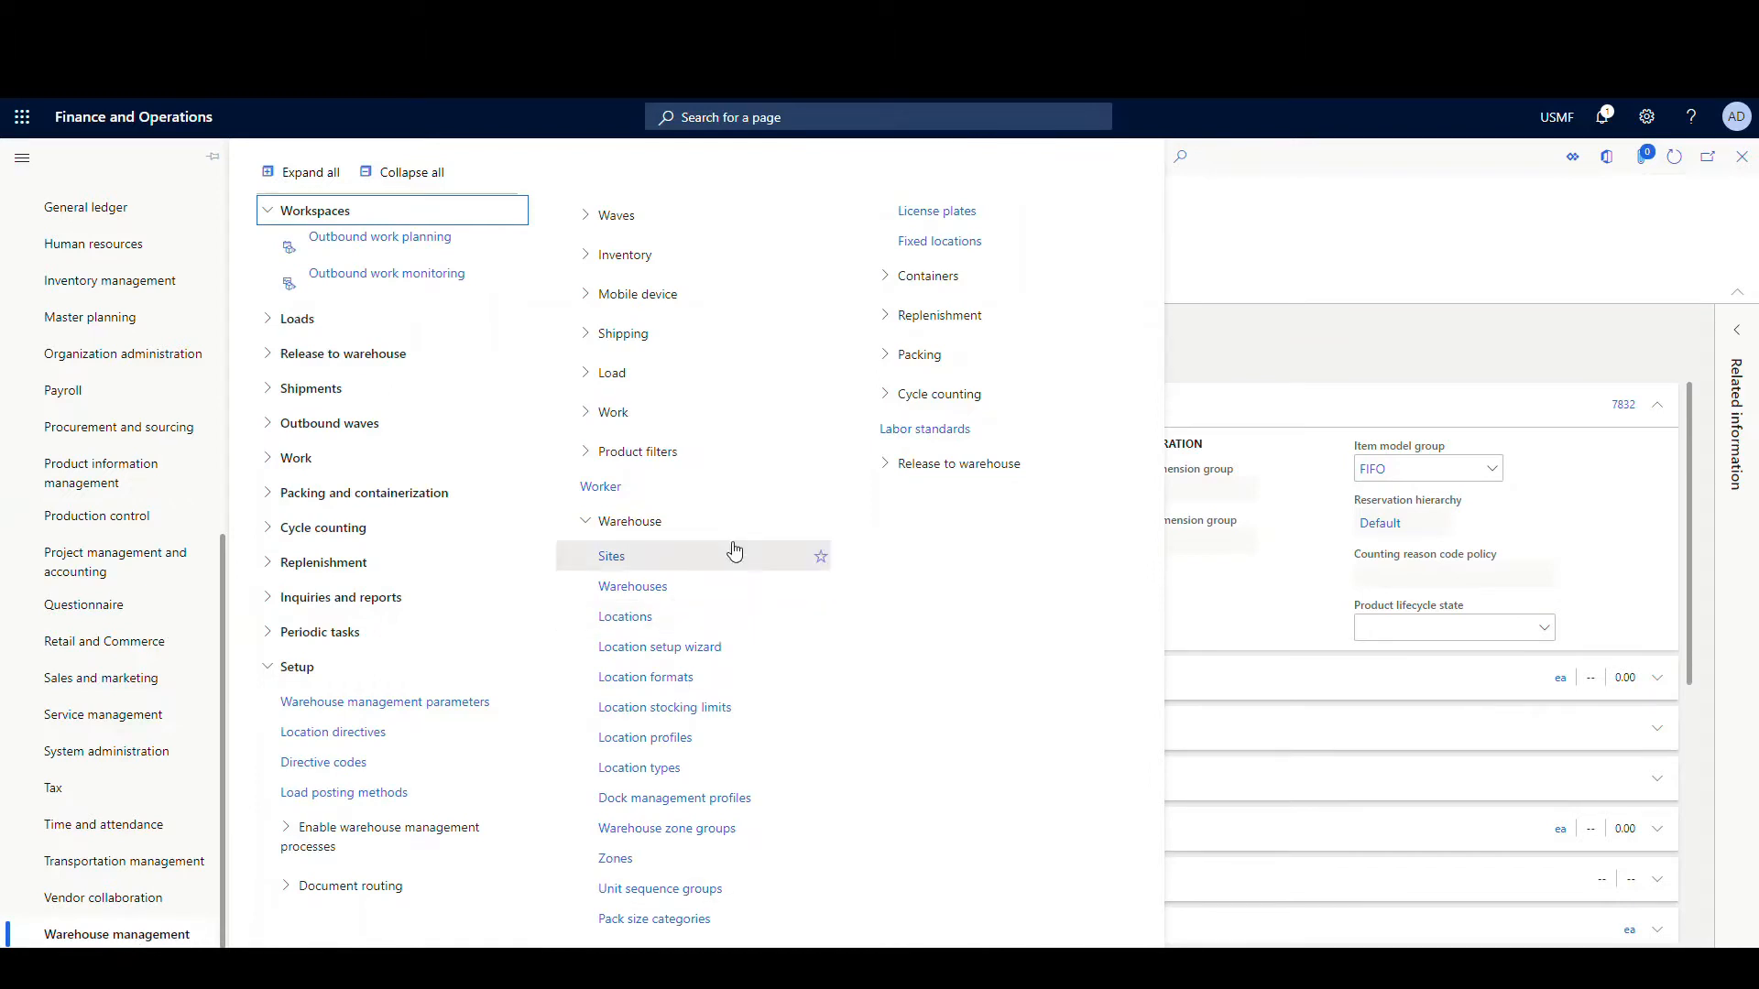
Step: Open the warehouse Fixed locations setup and review the fixed locations assigned to product variants
click(944, 244)
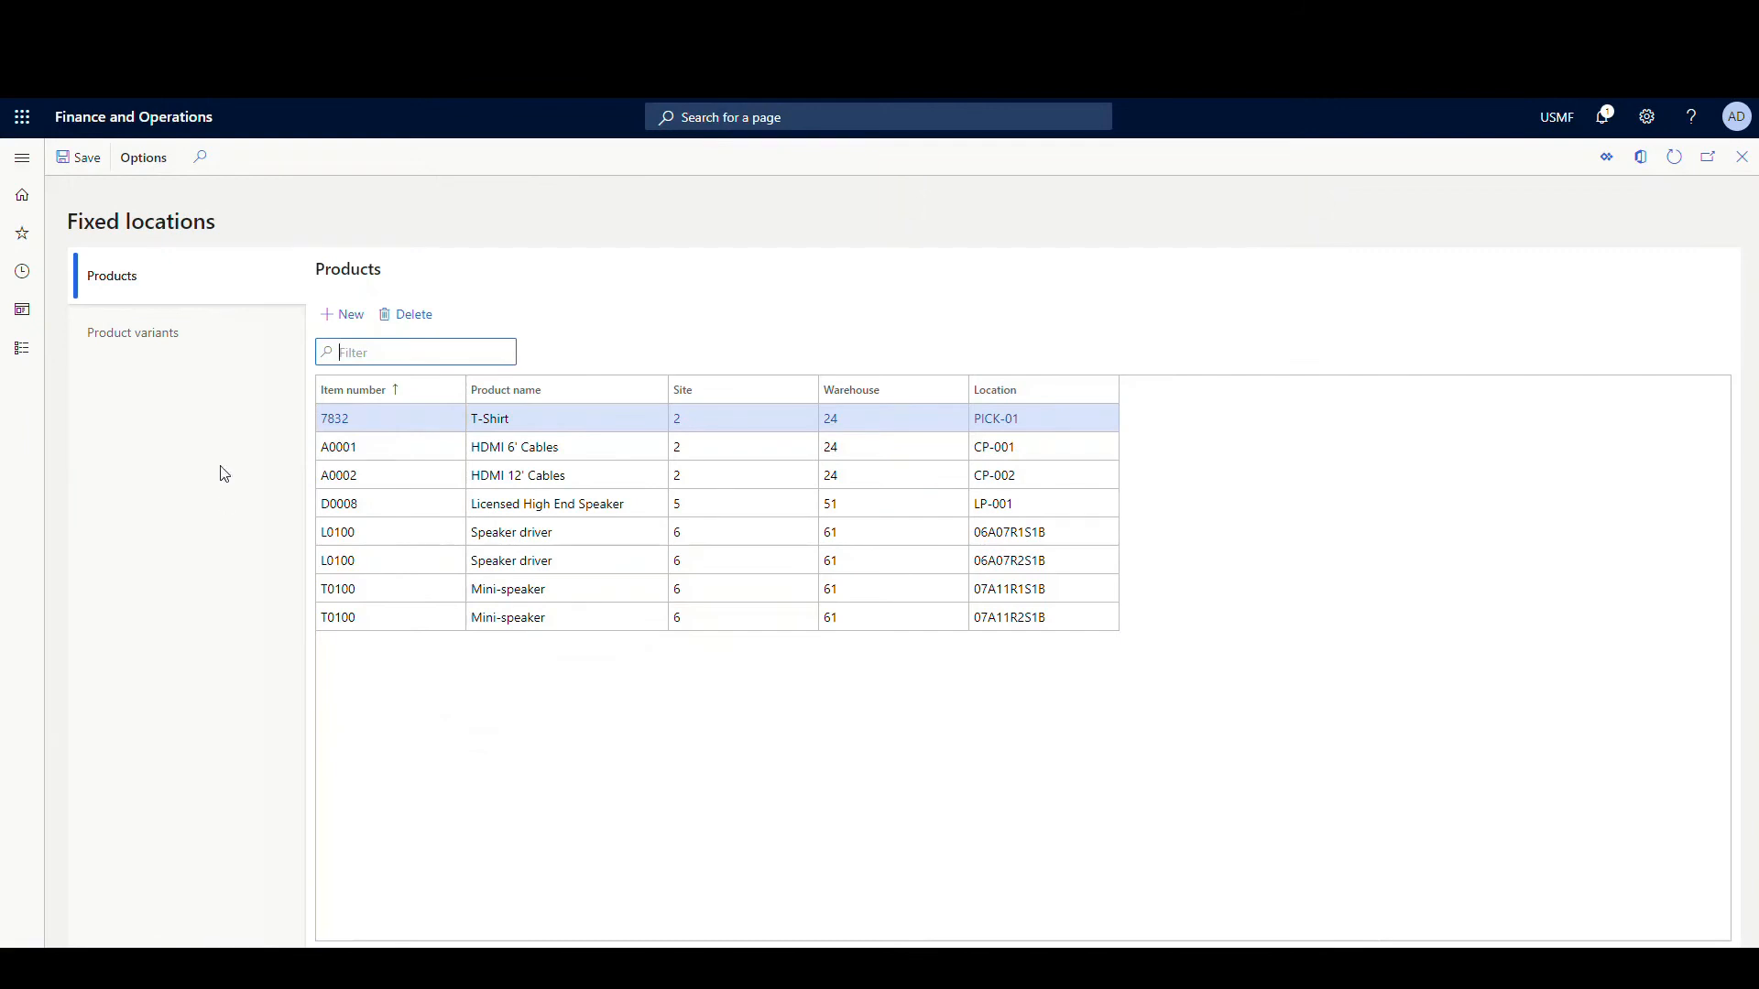
click(172, 339)
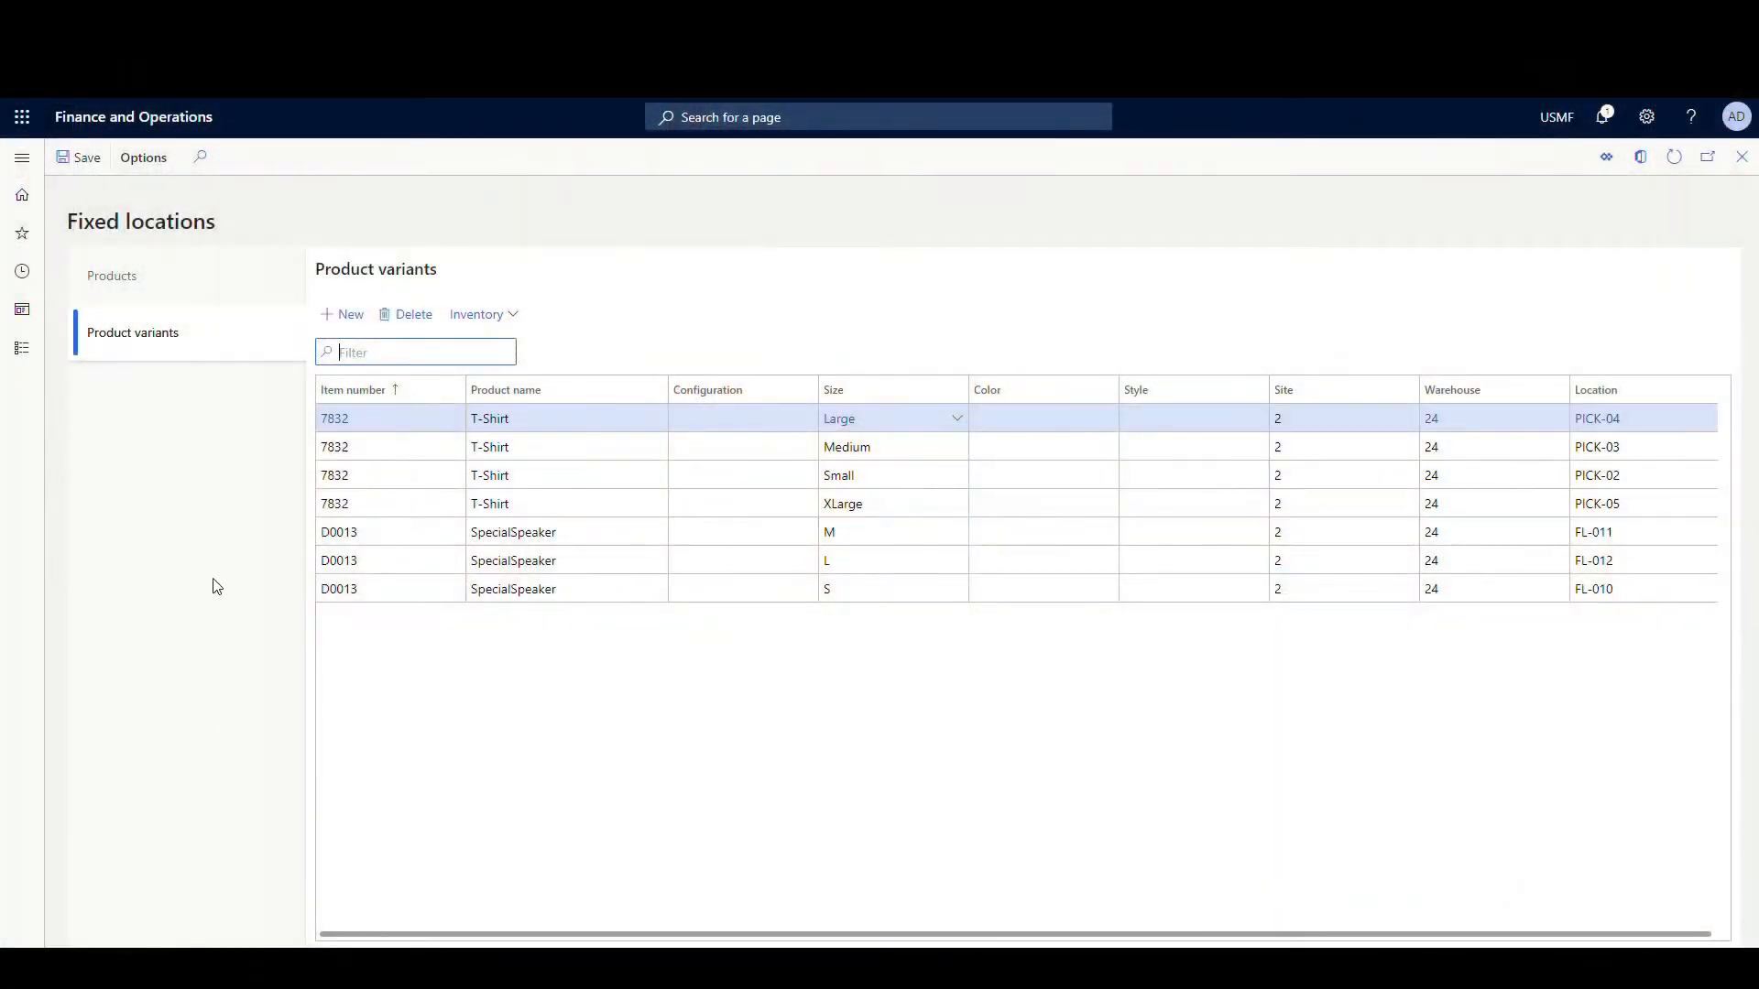
Step: Open the warehouse location directives, show those for the Purchase orders work order type, and review the 24 PO Direct directive's actions
click(22, 158)
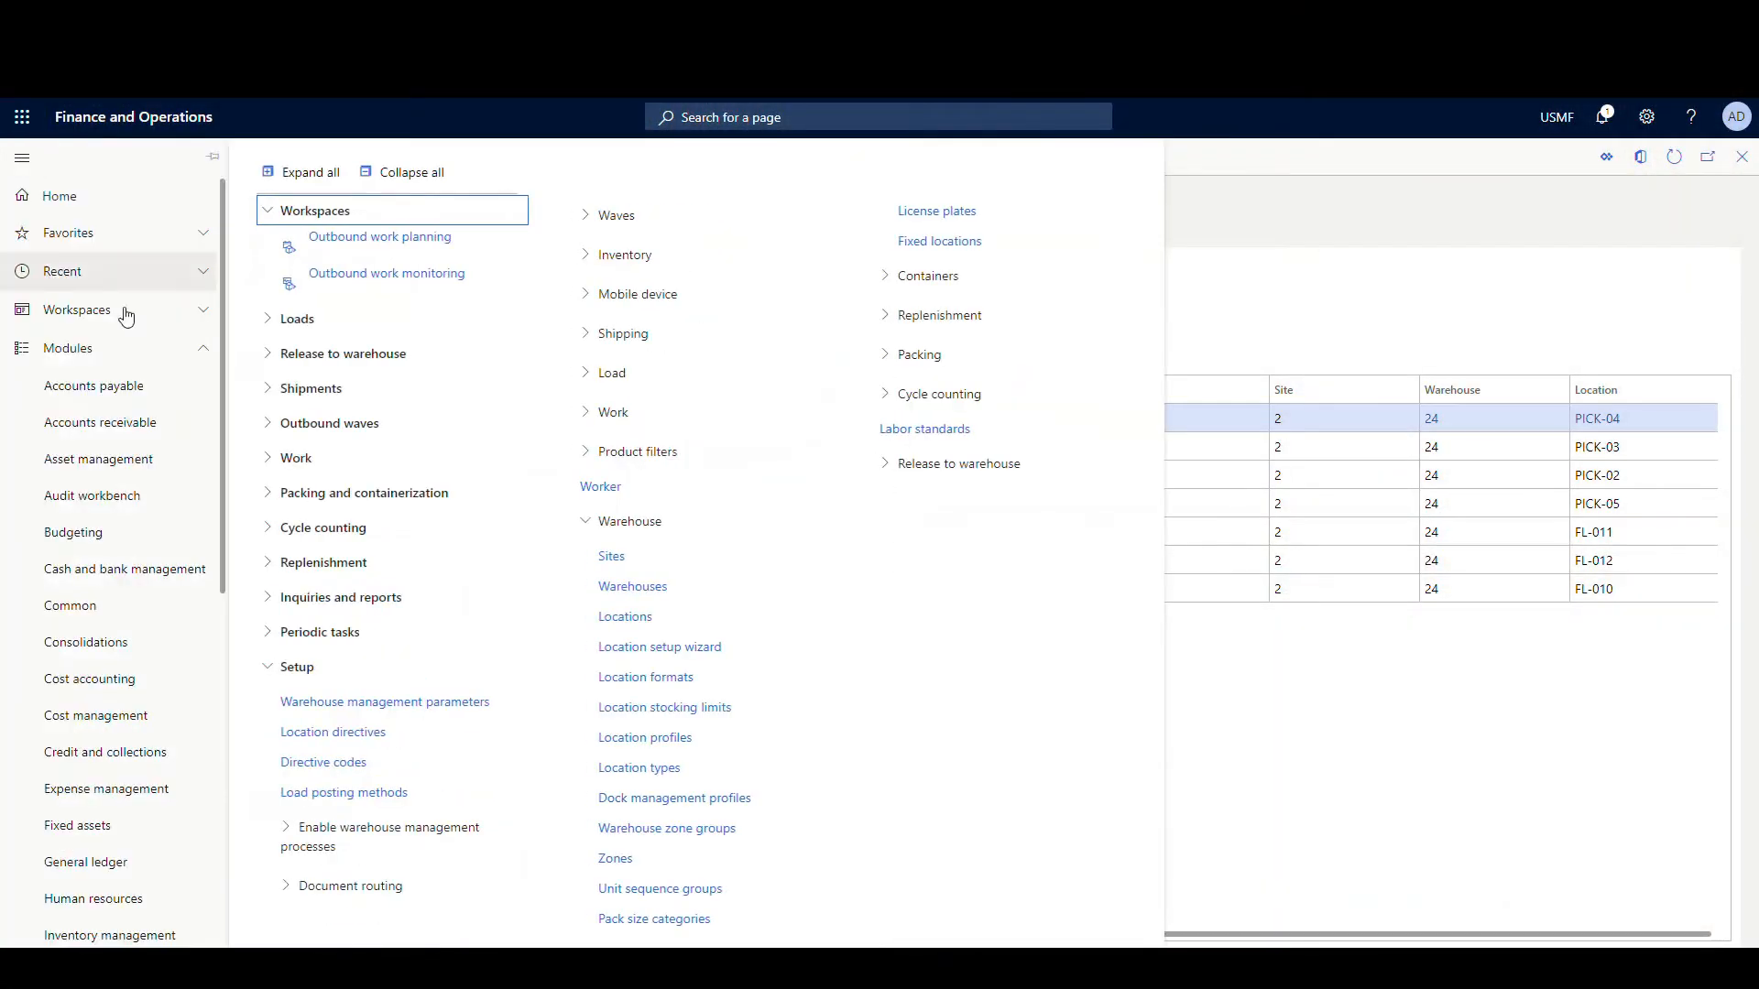
scroll(125, 316, down, 10)
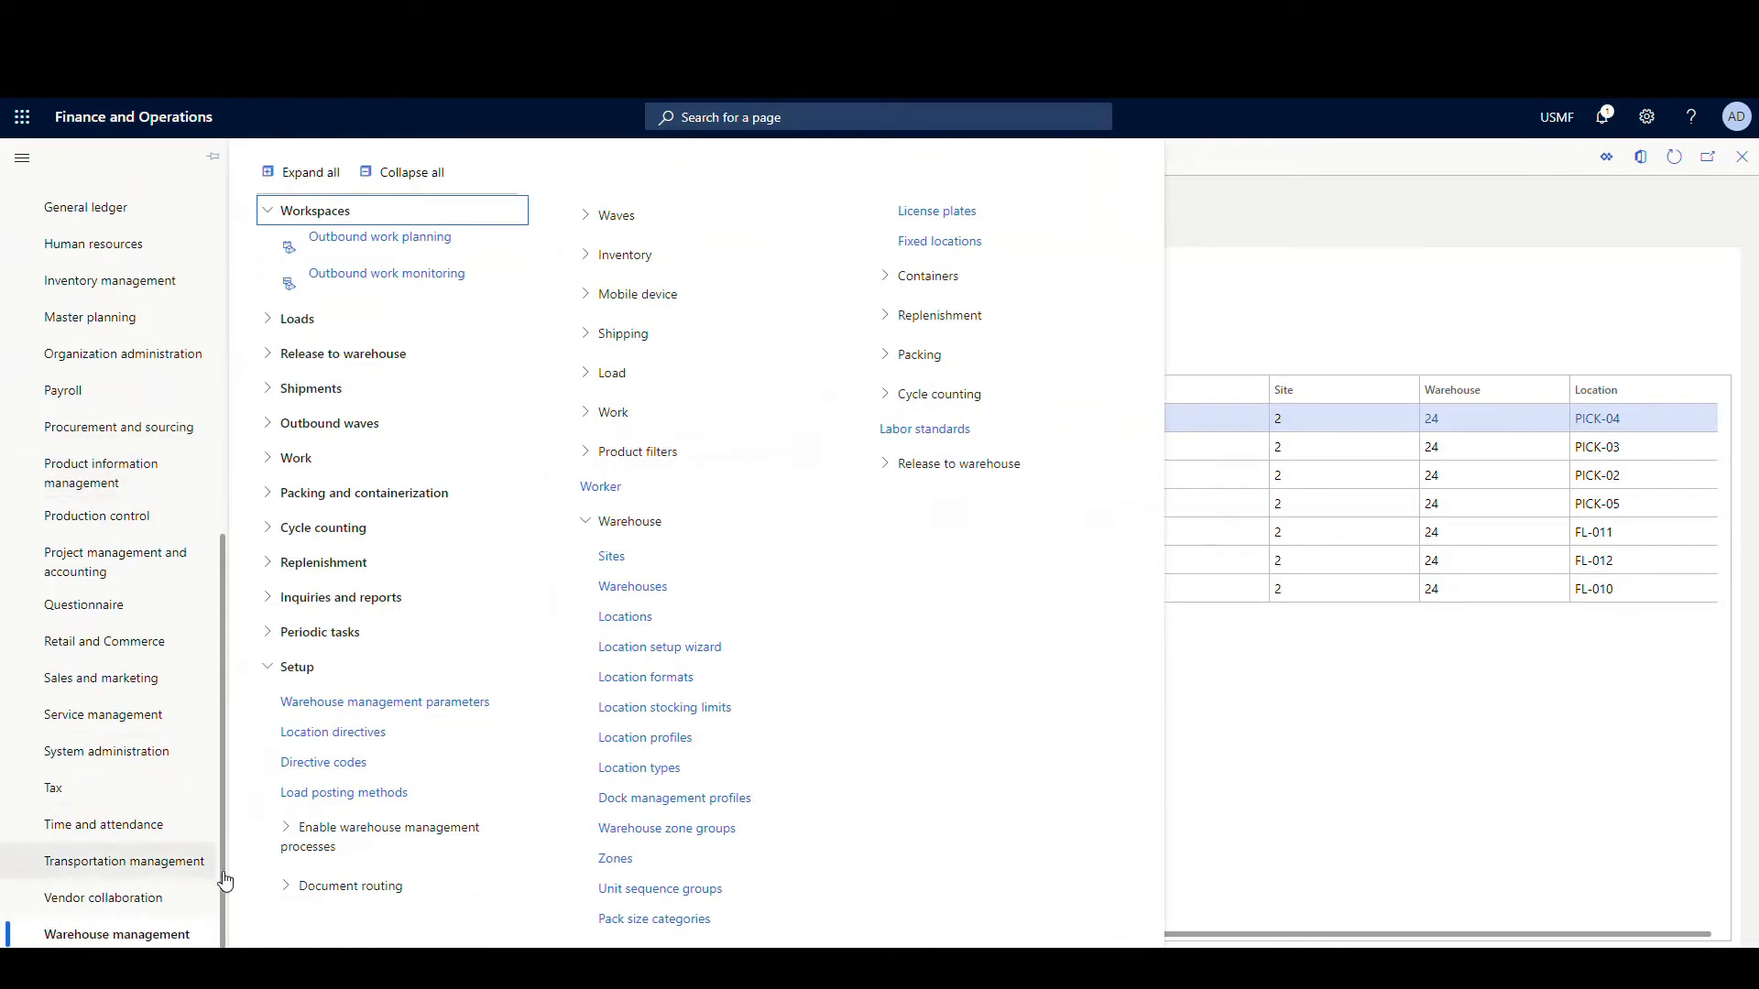
click(353, 762)
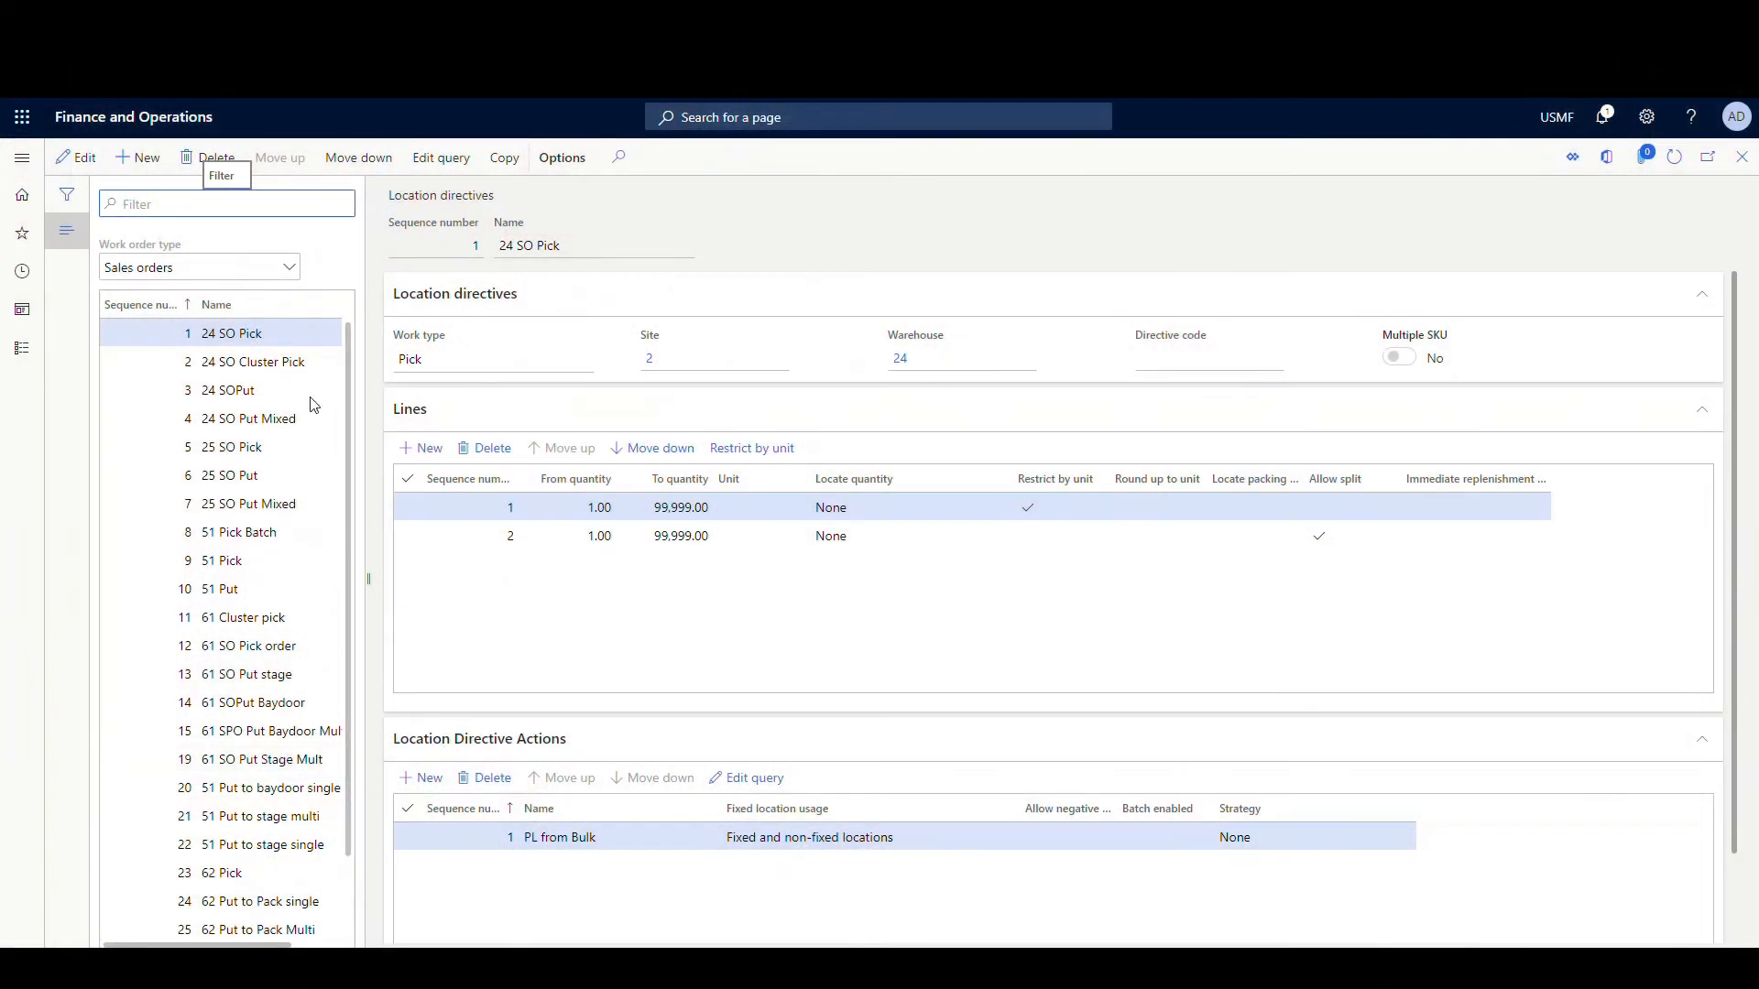
click(288, 267)
click(219, 298)
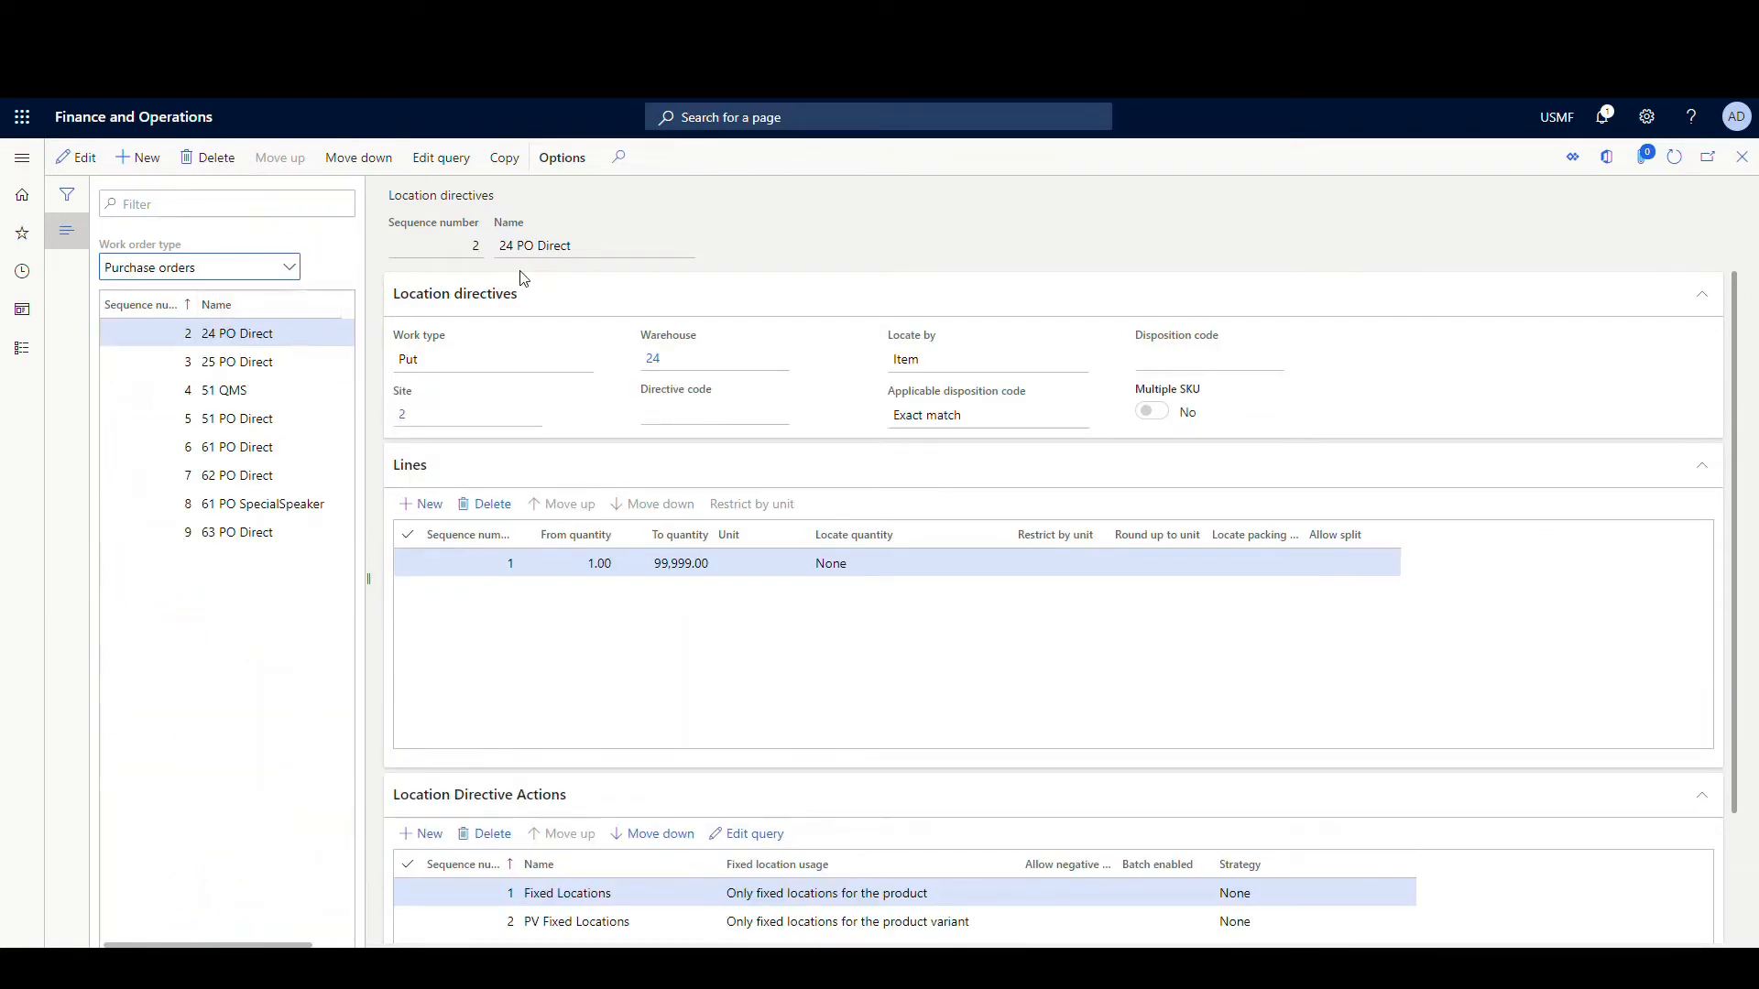
scroll(530, 553, down, 2)
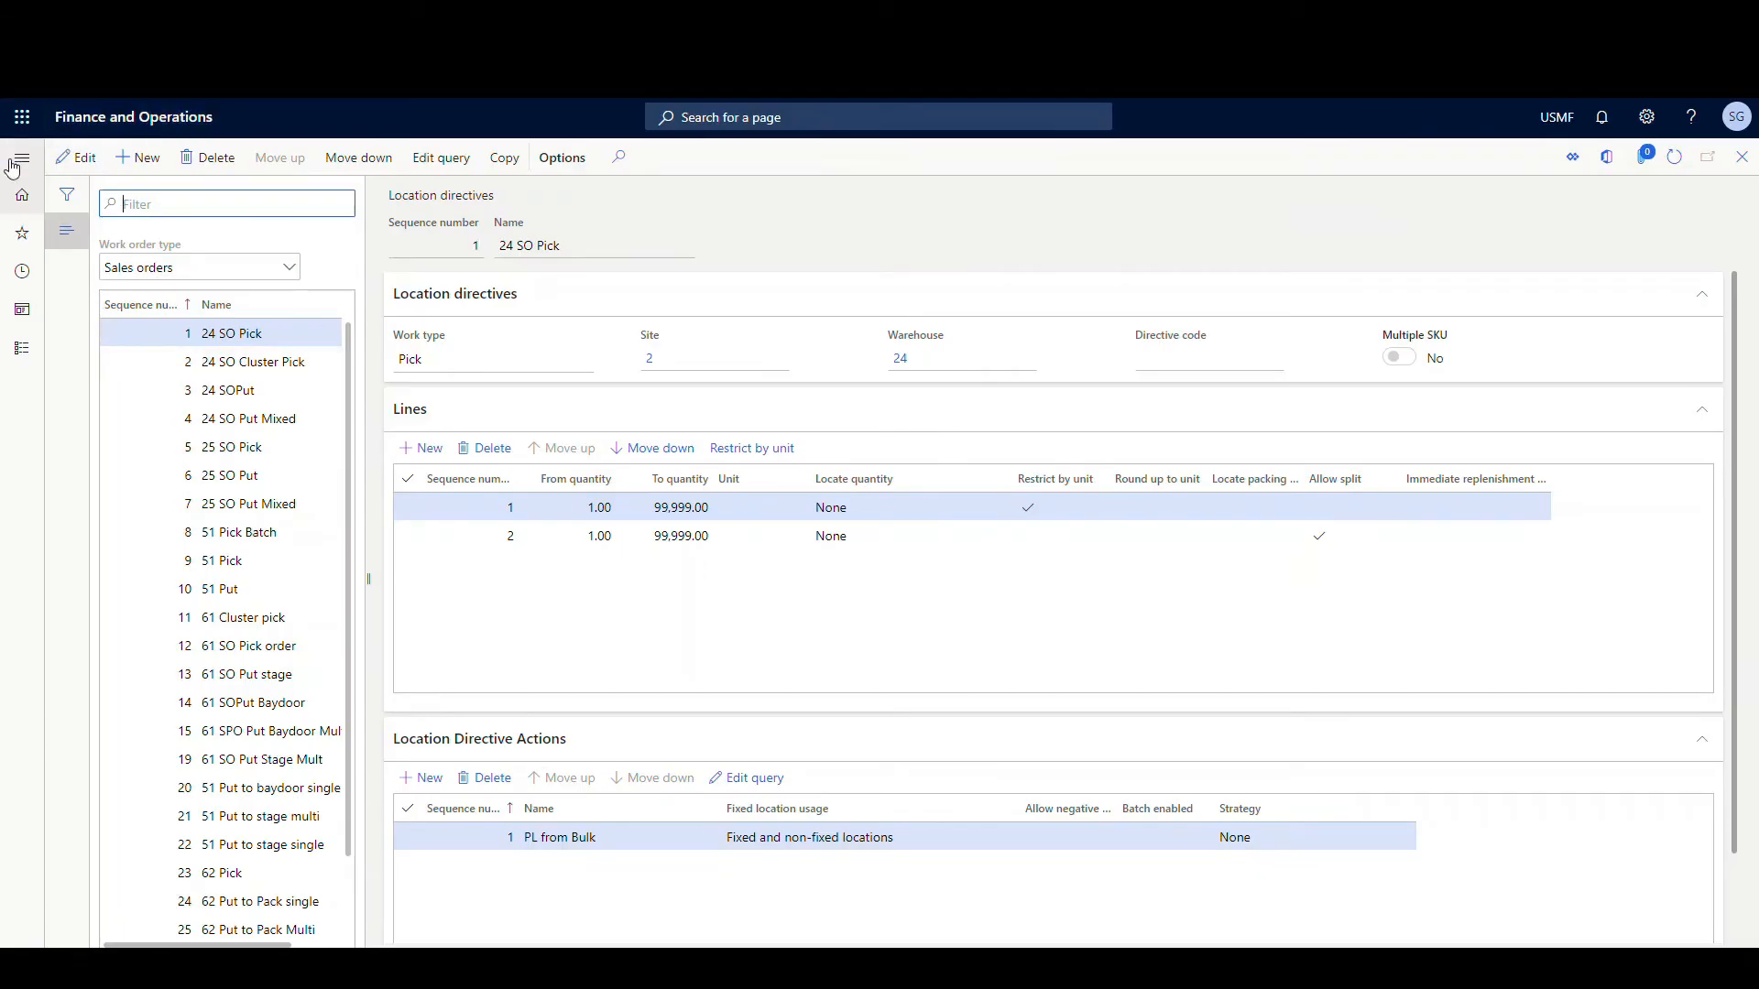
Step: Open the list of all purchase orders in Procurement and sourcing and open the confirmed Acme Office Supplies order
click(15, 161)
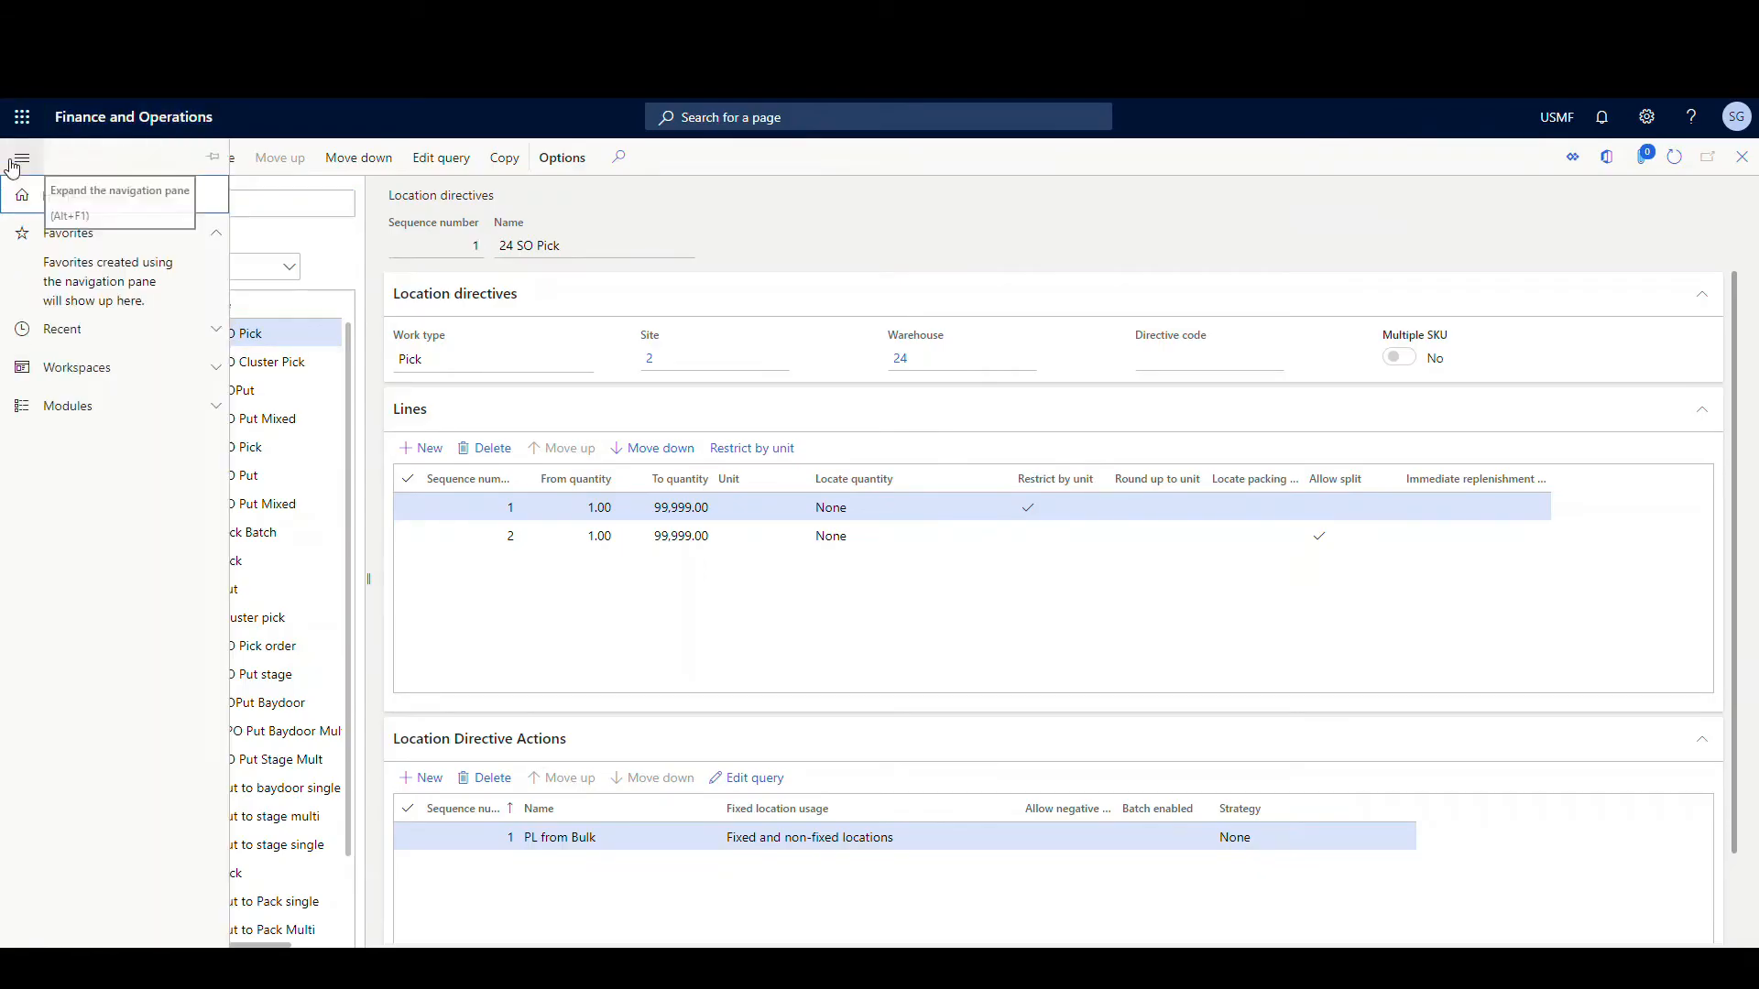
click(74, 406)
scroll(118, 518, down, 4)
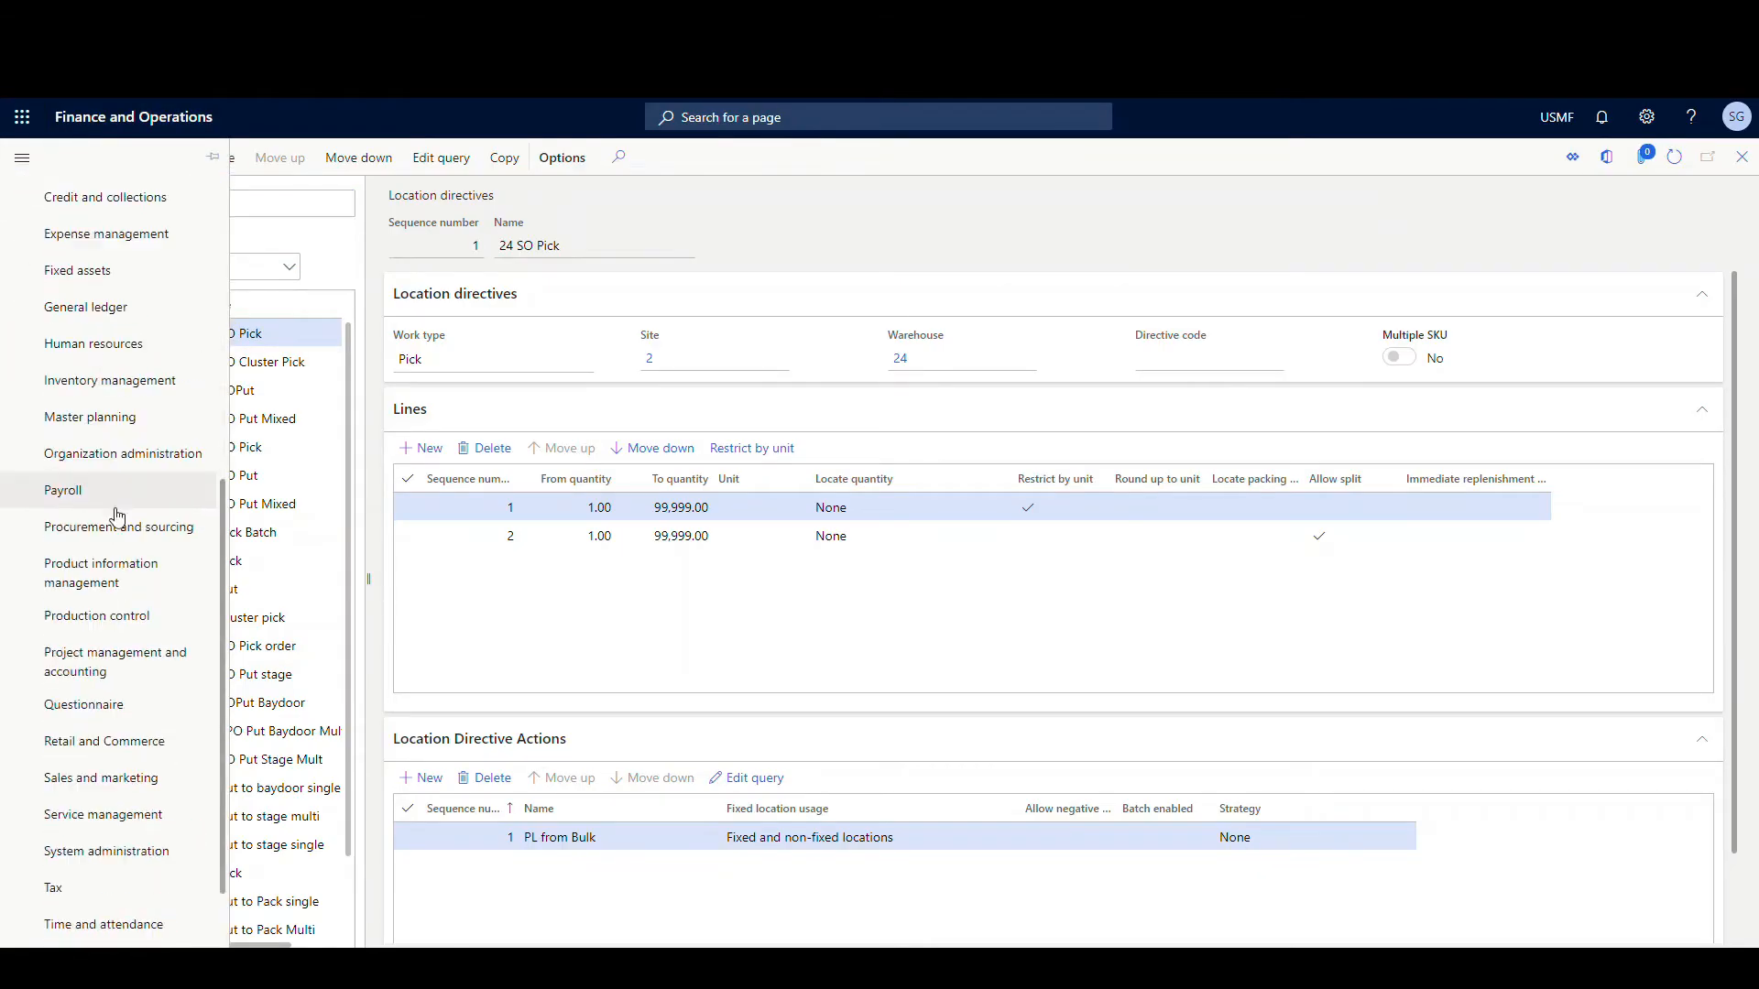
scroll(118, 518, down, 2)
click(120, 430)
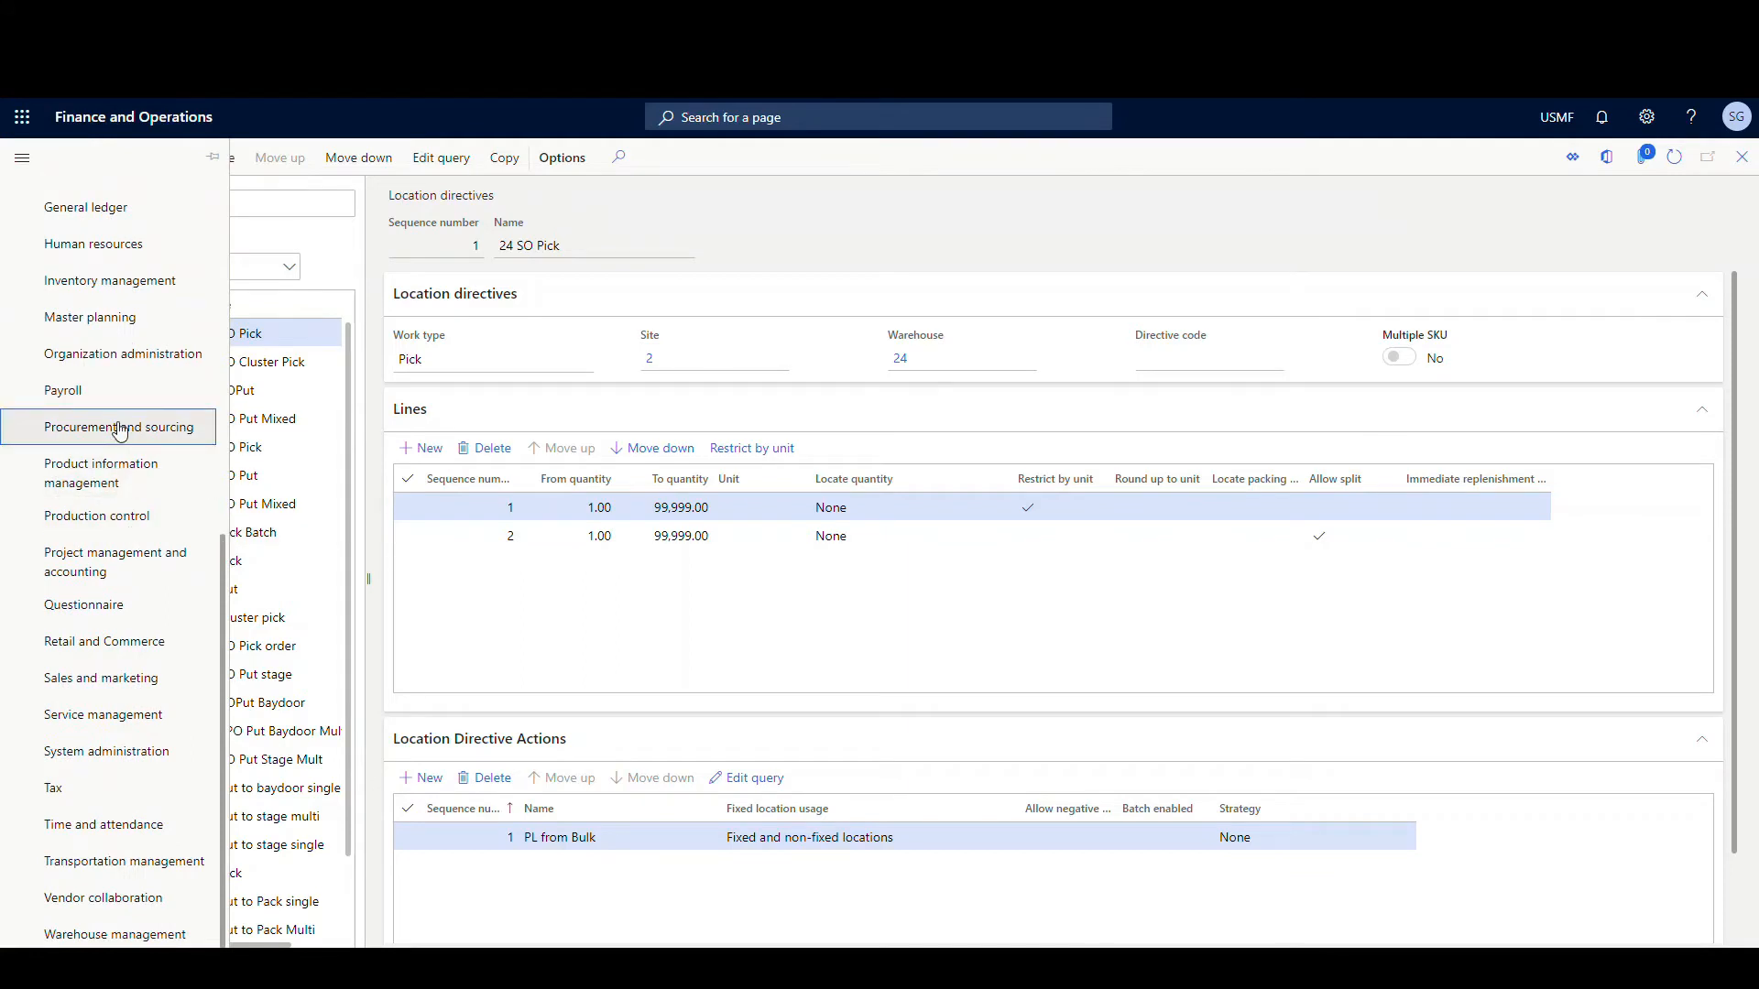
click(293, 371)
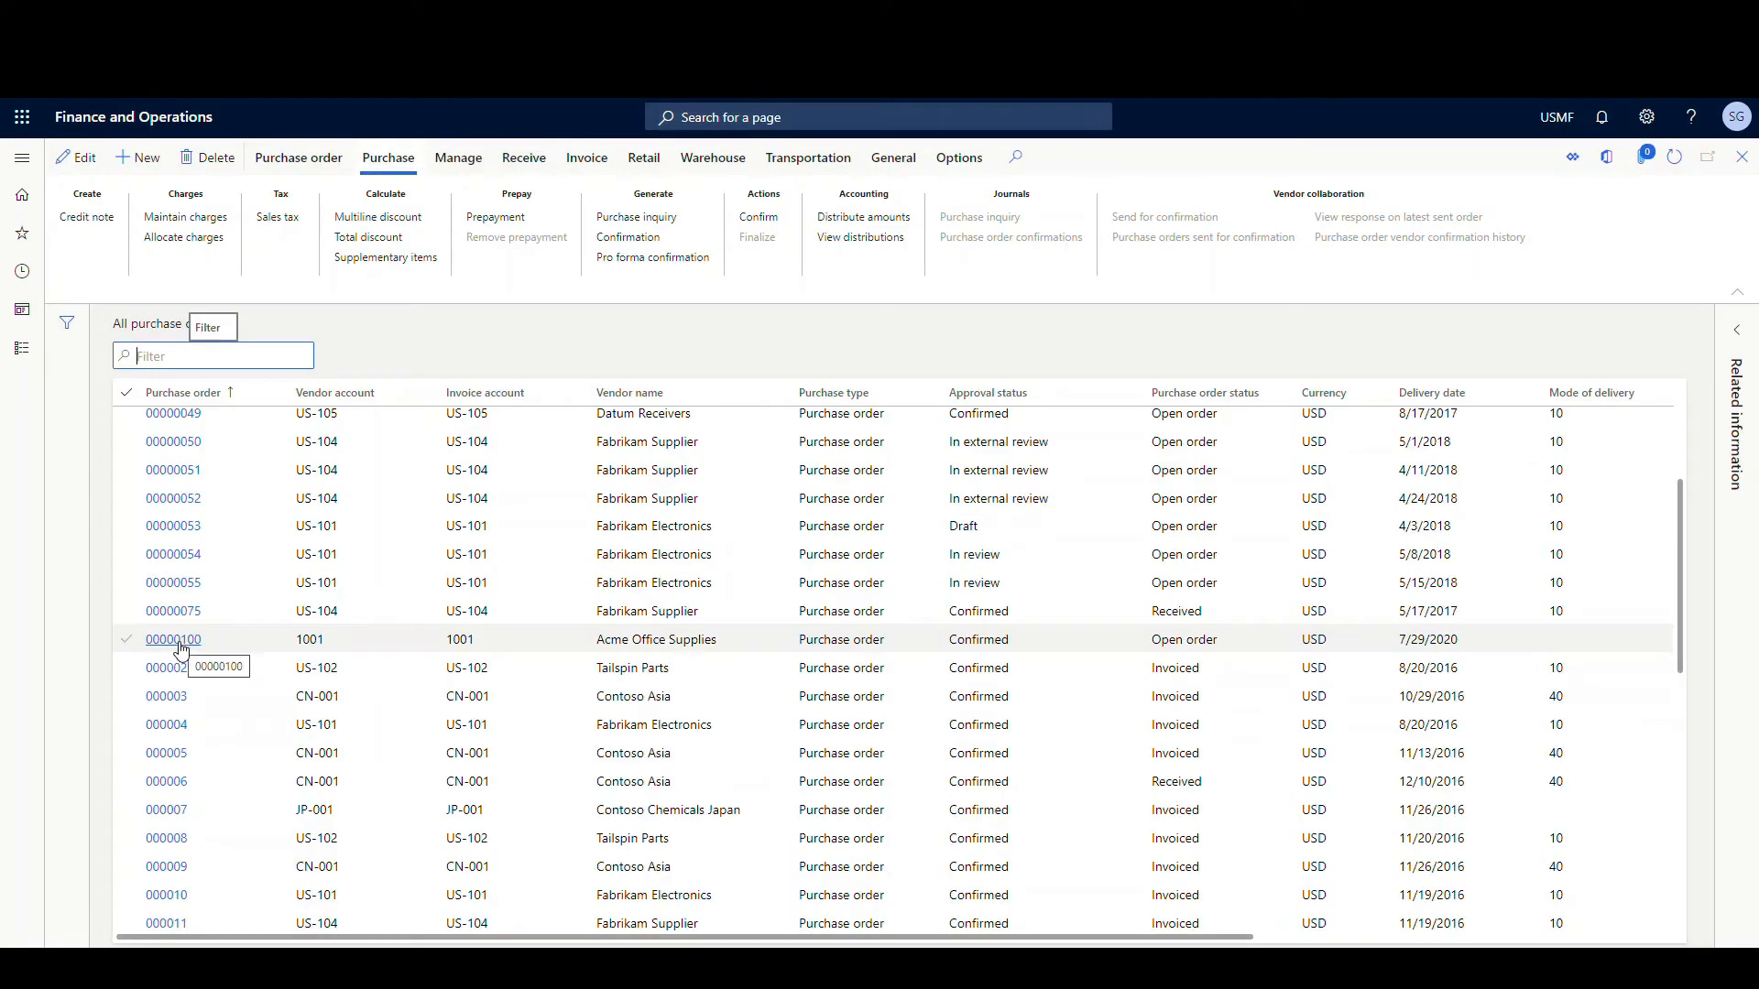
click(180, 649)
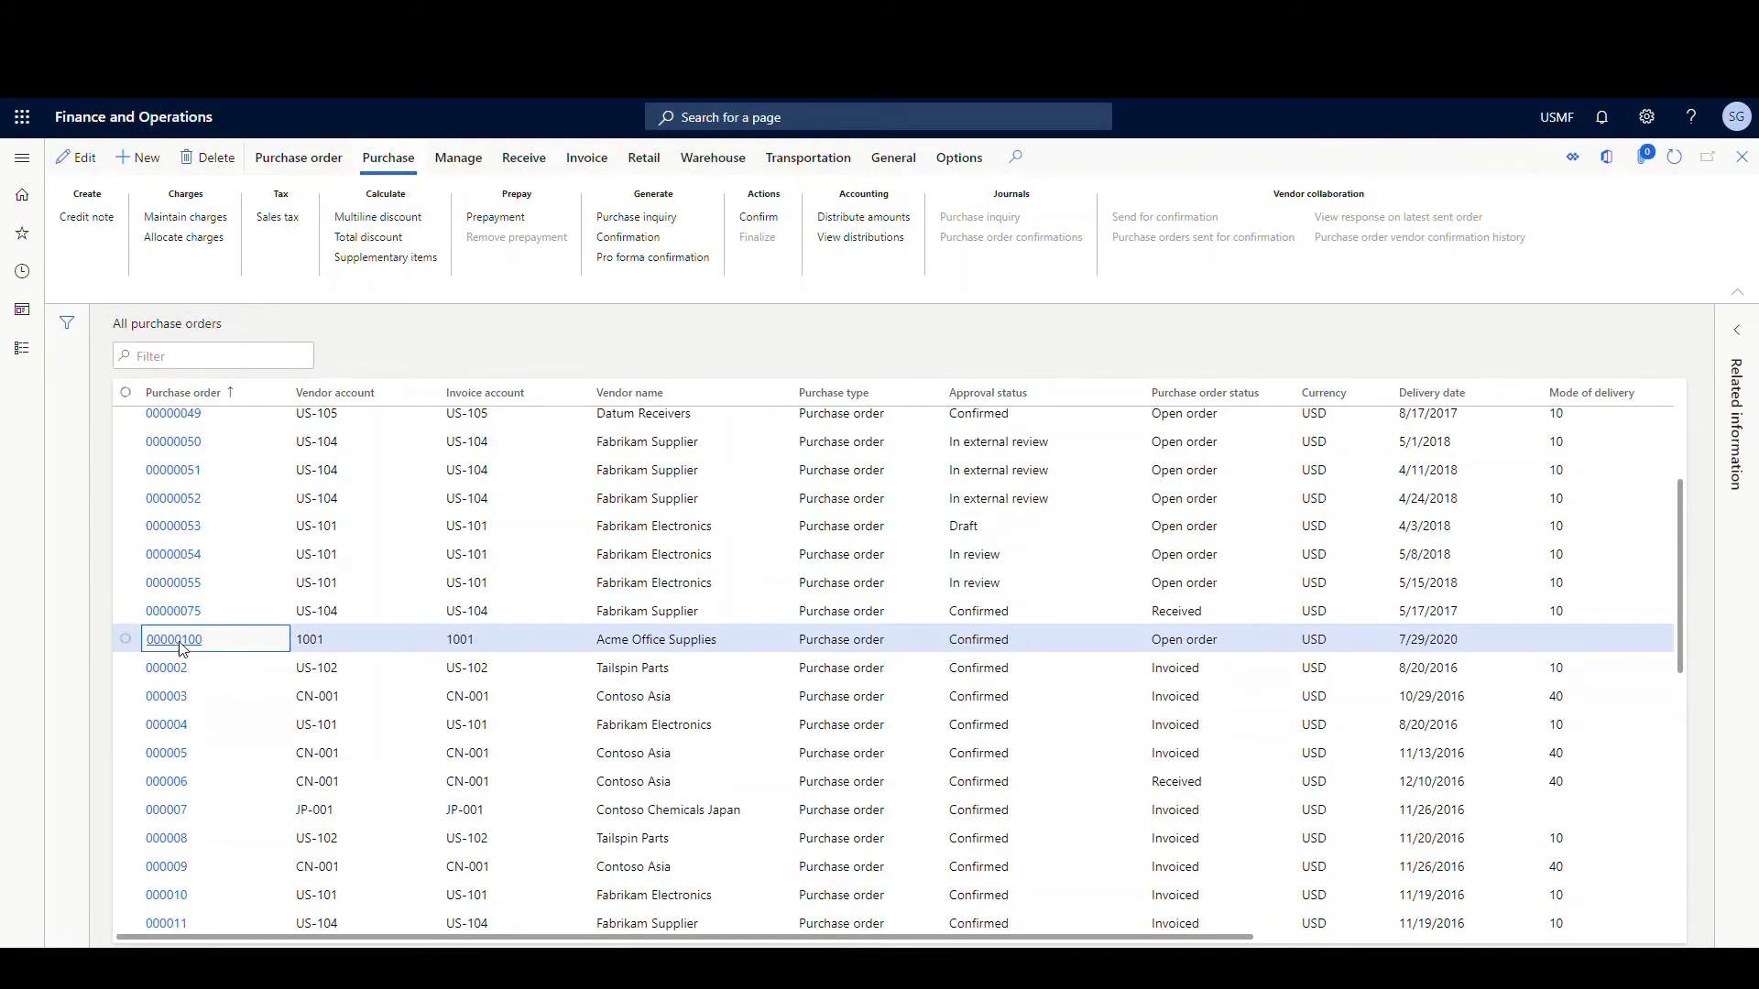
click(180, 649)
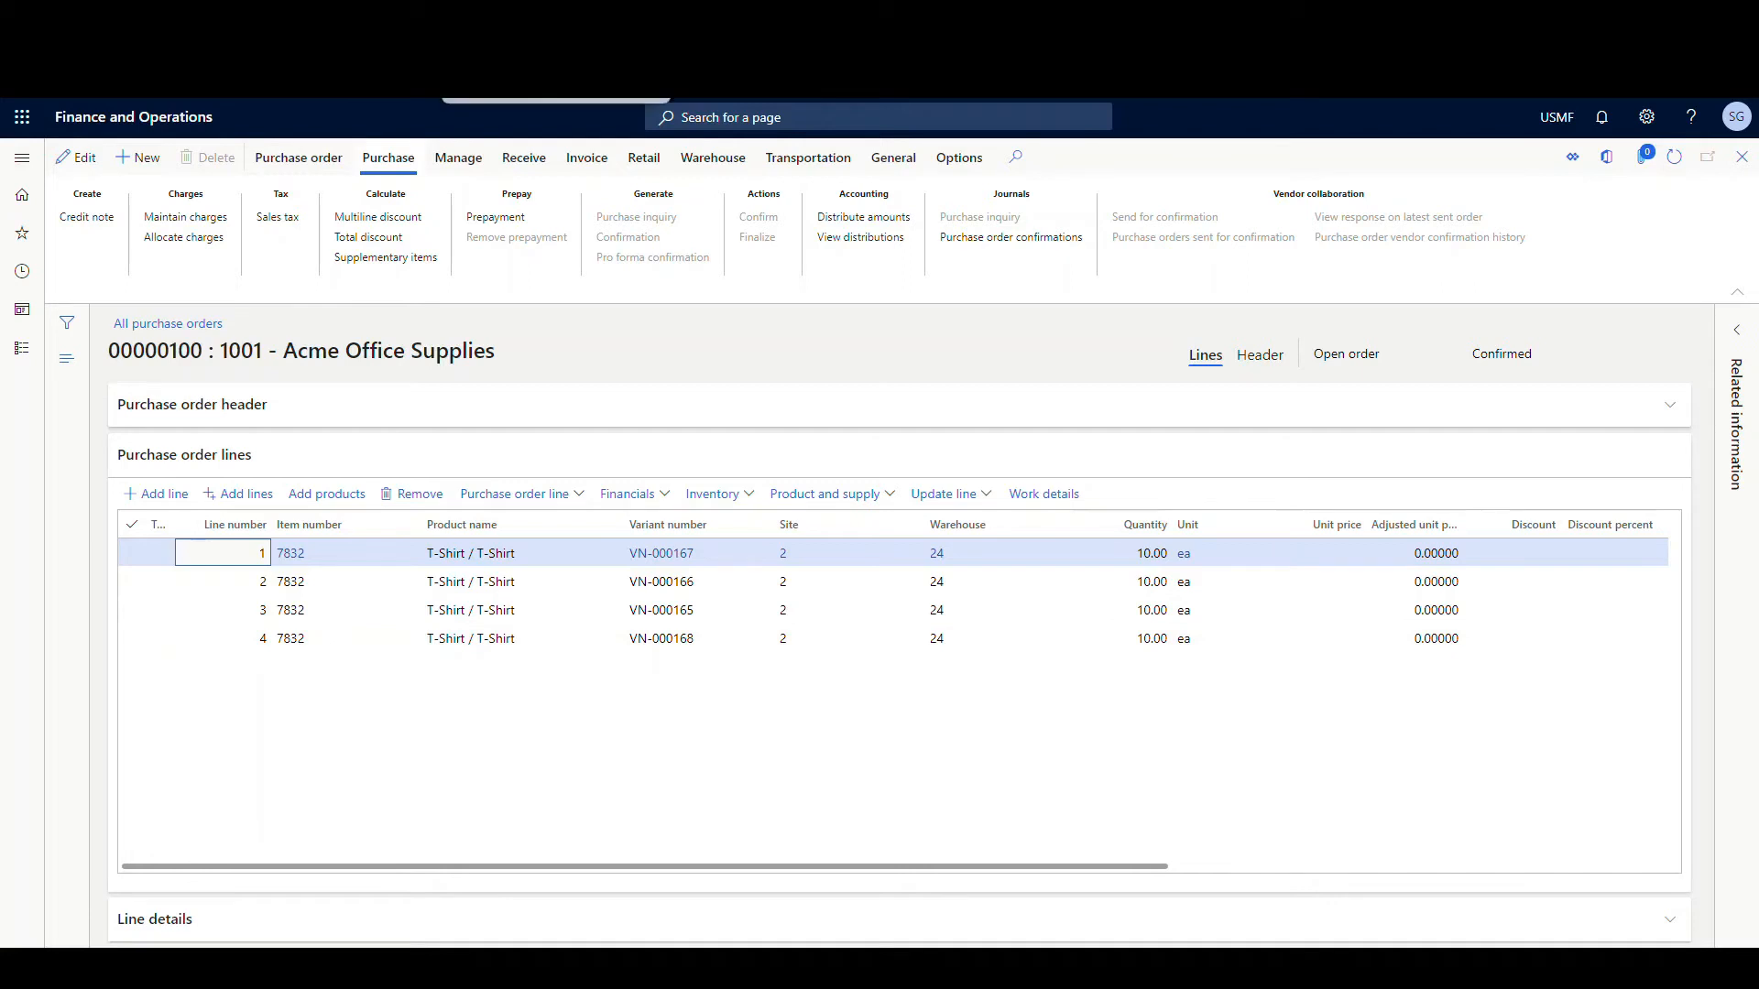
Step: Copy the purchase order number, switch to the warehouse mobile device's Purchase Receive form, and submit the number as PONum
drag(200, 348, 109, 351)
right_click(144, 355)
click(169, 361)
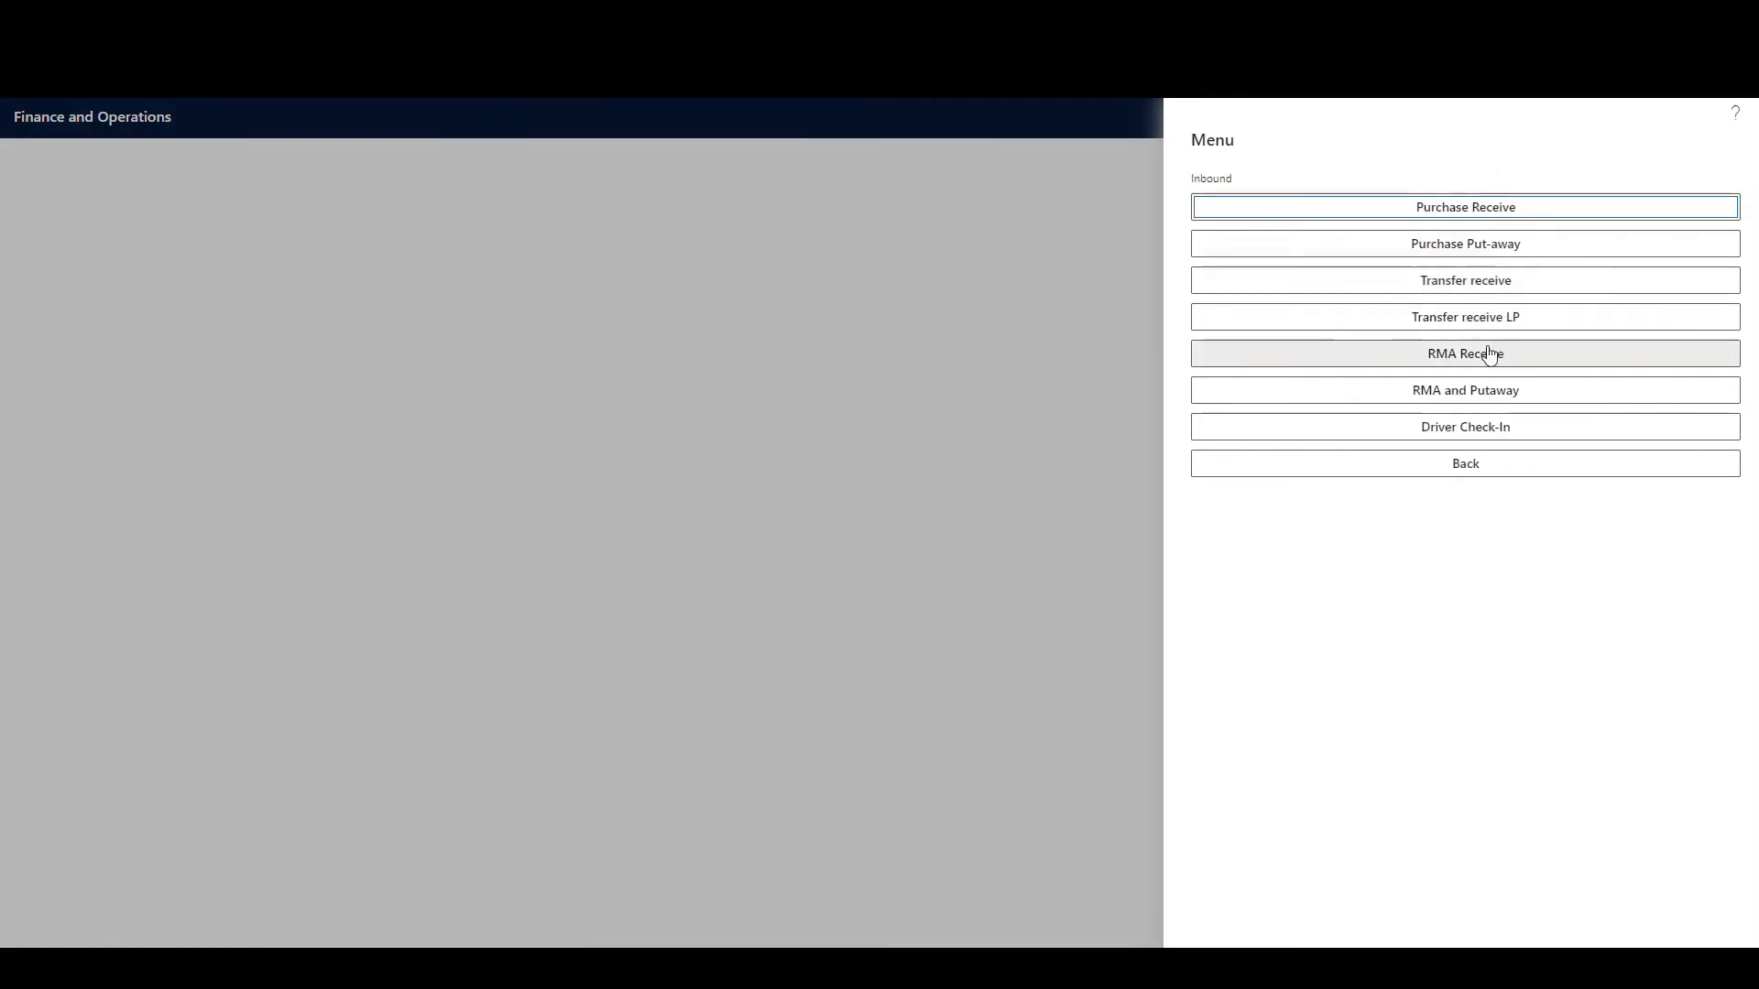
click(1473, 205)
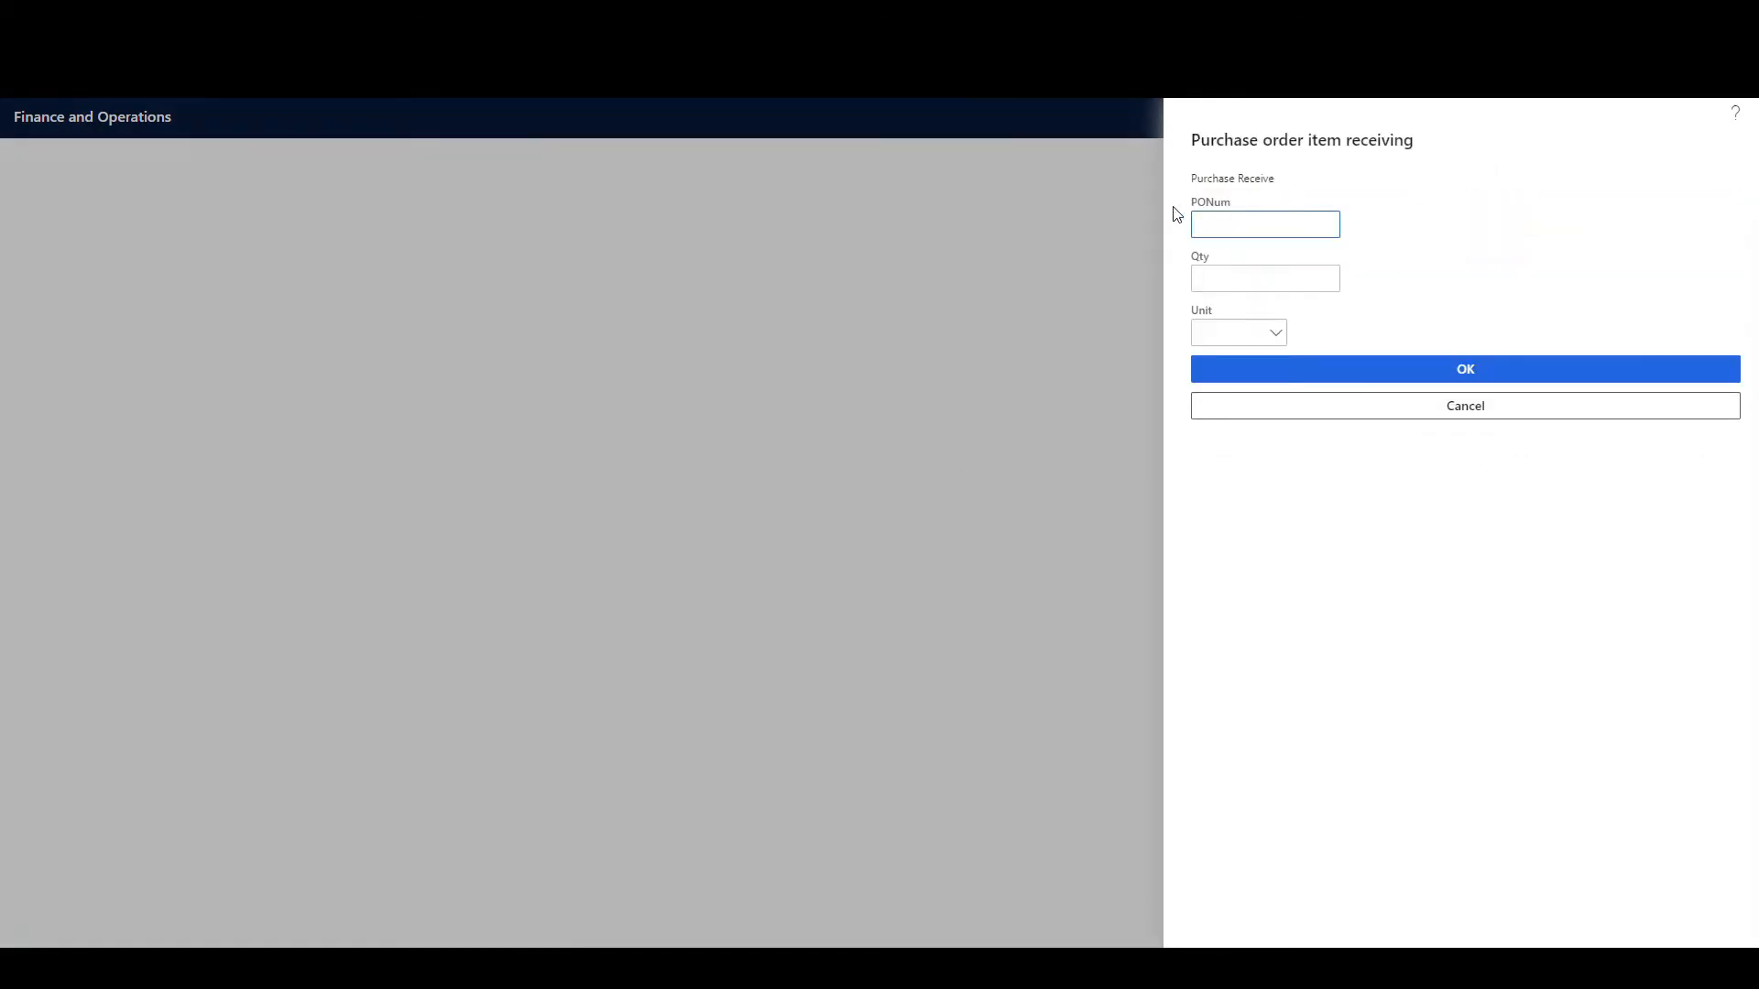
right_click(1210, 226)
click(1250, 367)
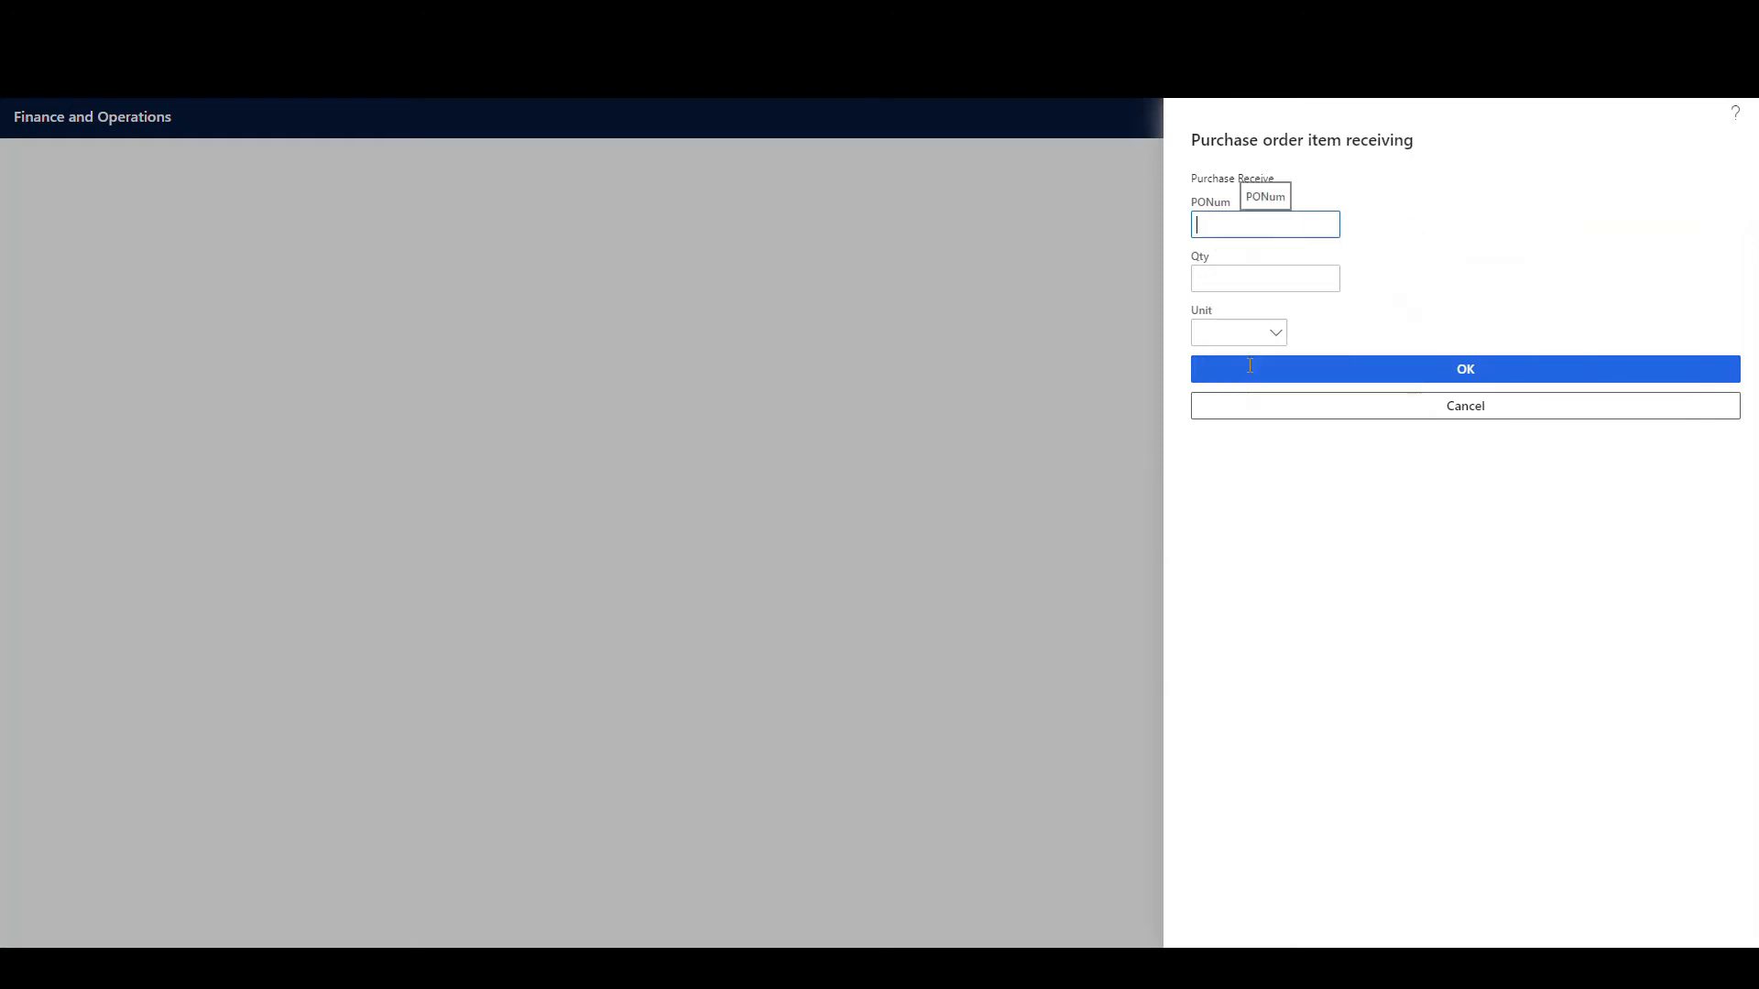
click(1346, 411)
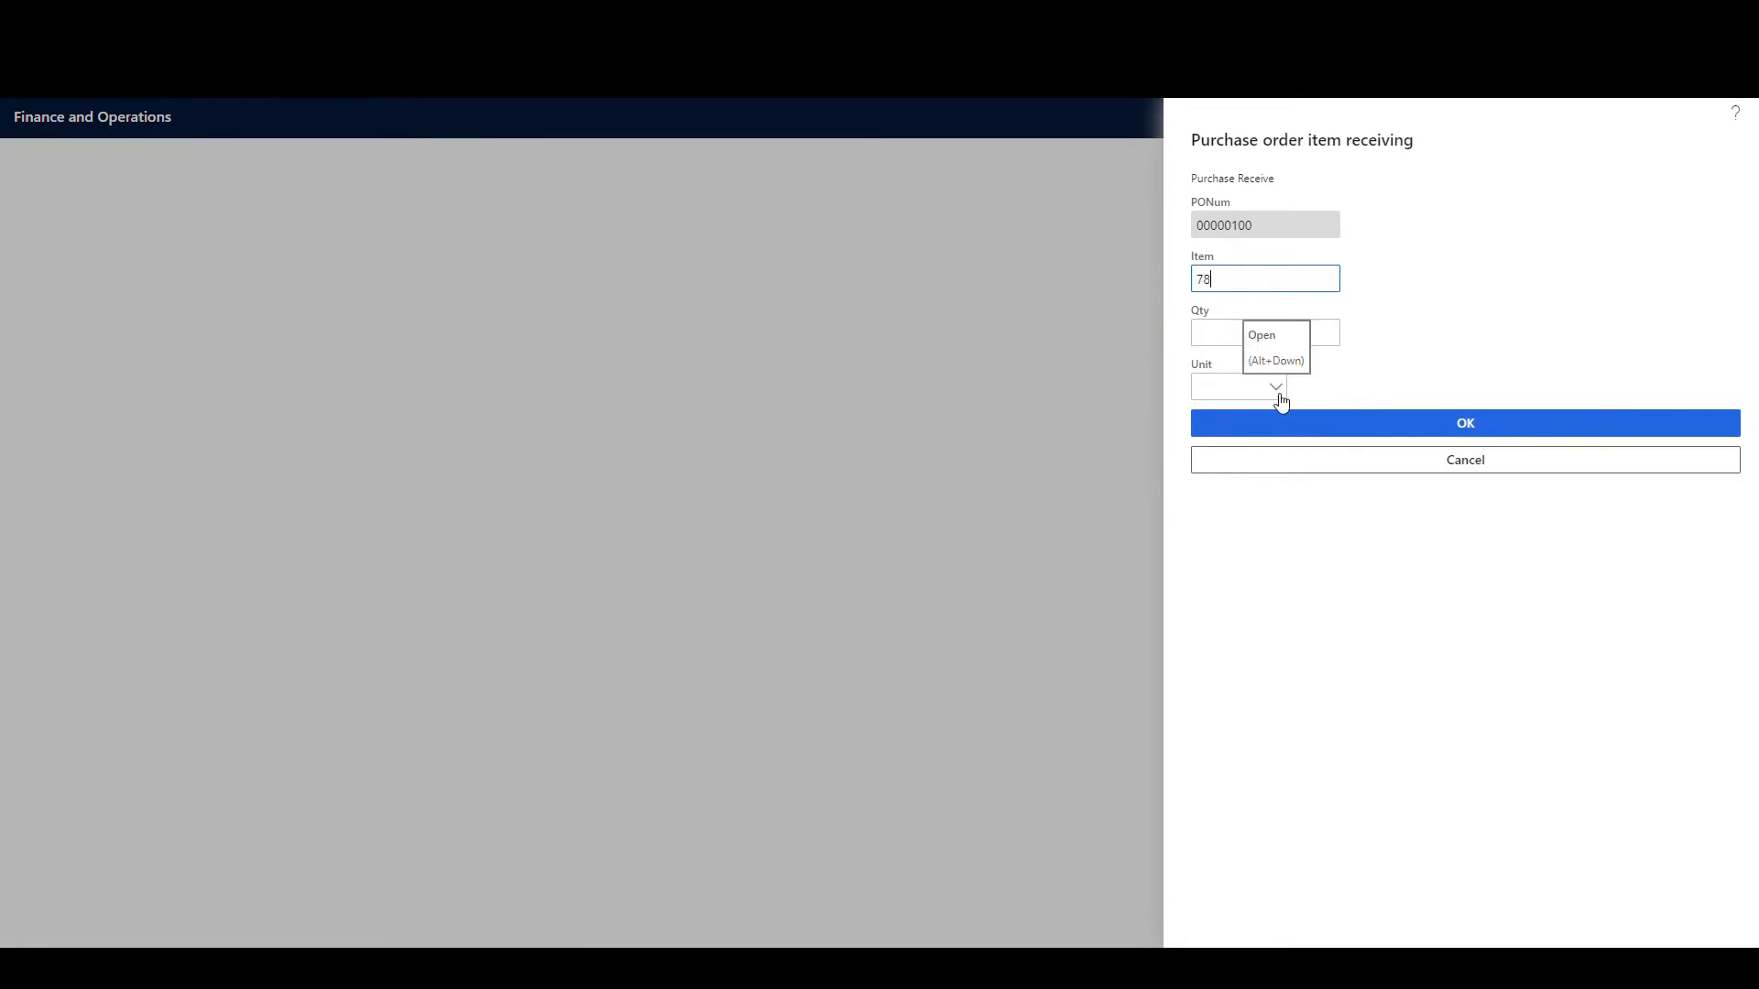
Step: Register receipt of item 7832 in size Small with a quantity of 10 ea, and submit the receiving form
text(32)
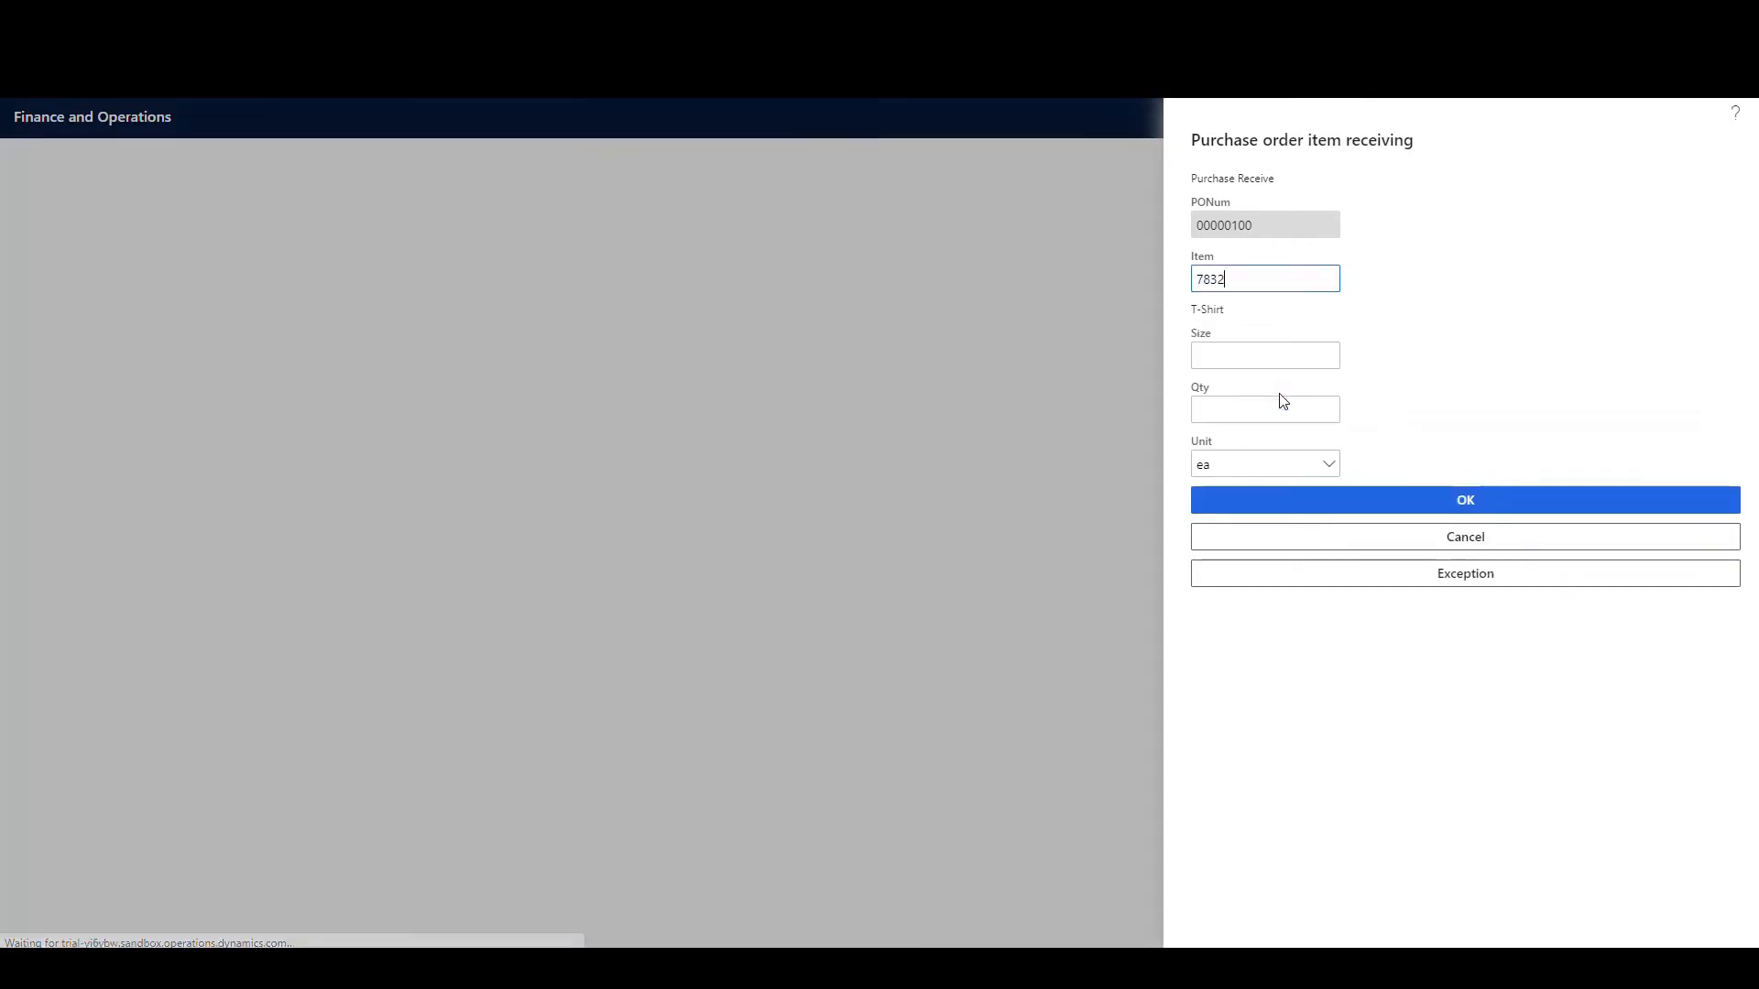
click(1294, 348)
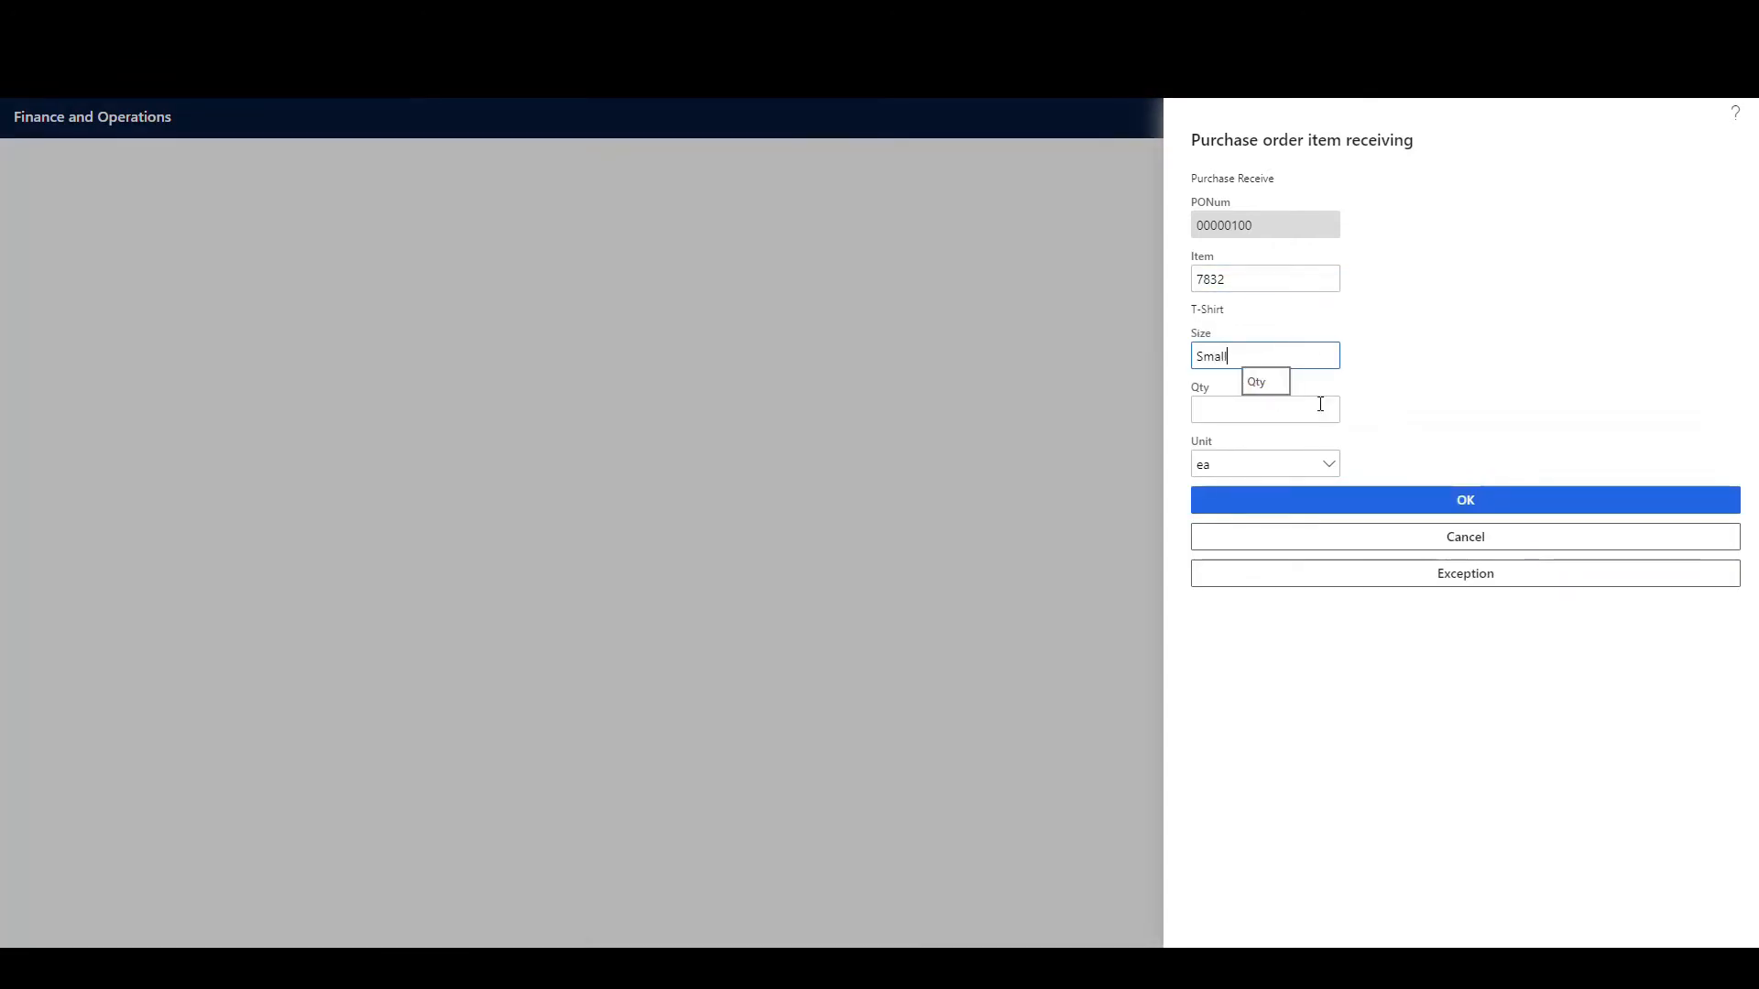
key(Return)
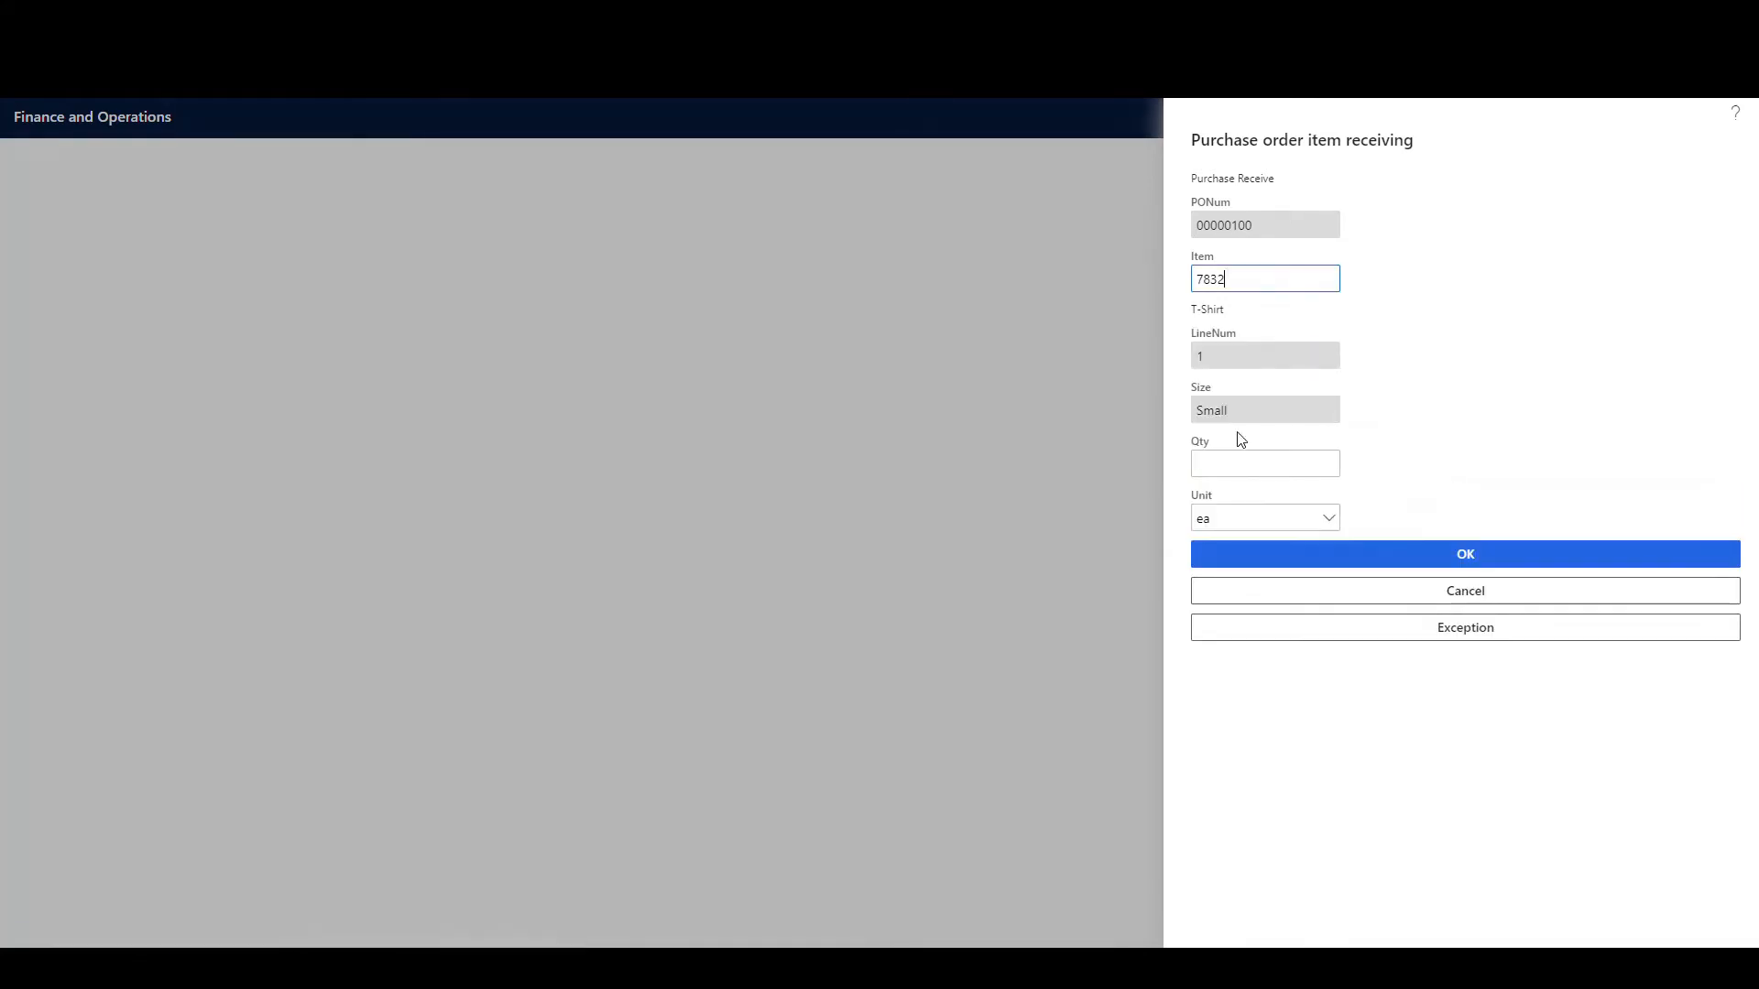
click(1246, 469)
text(10)
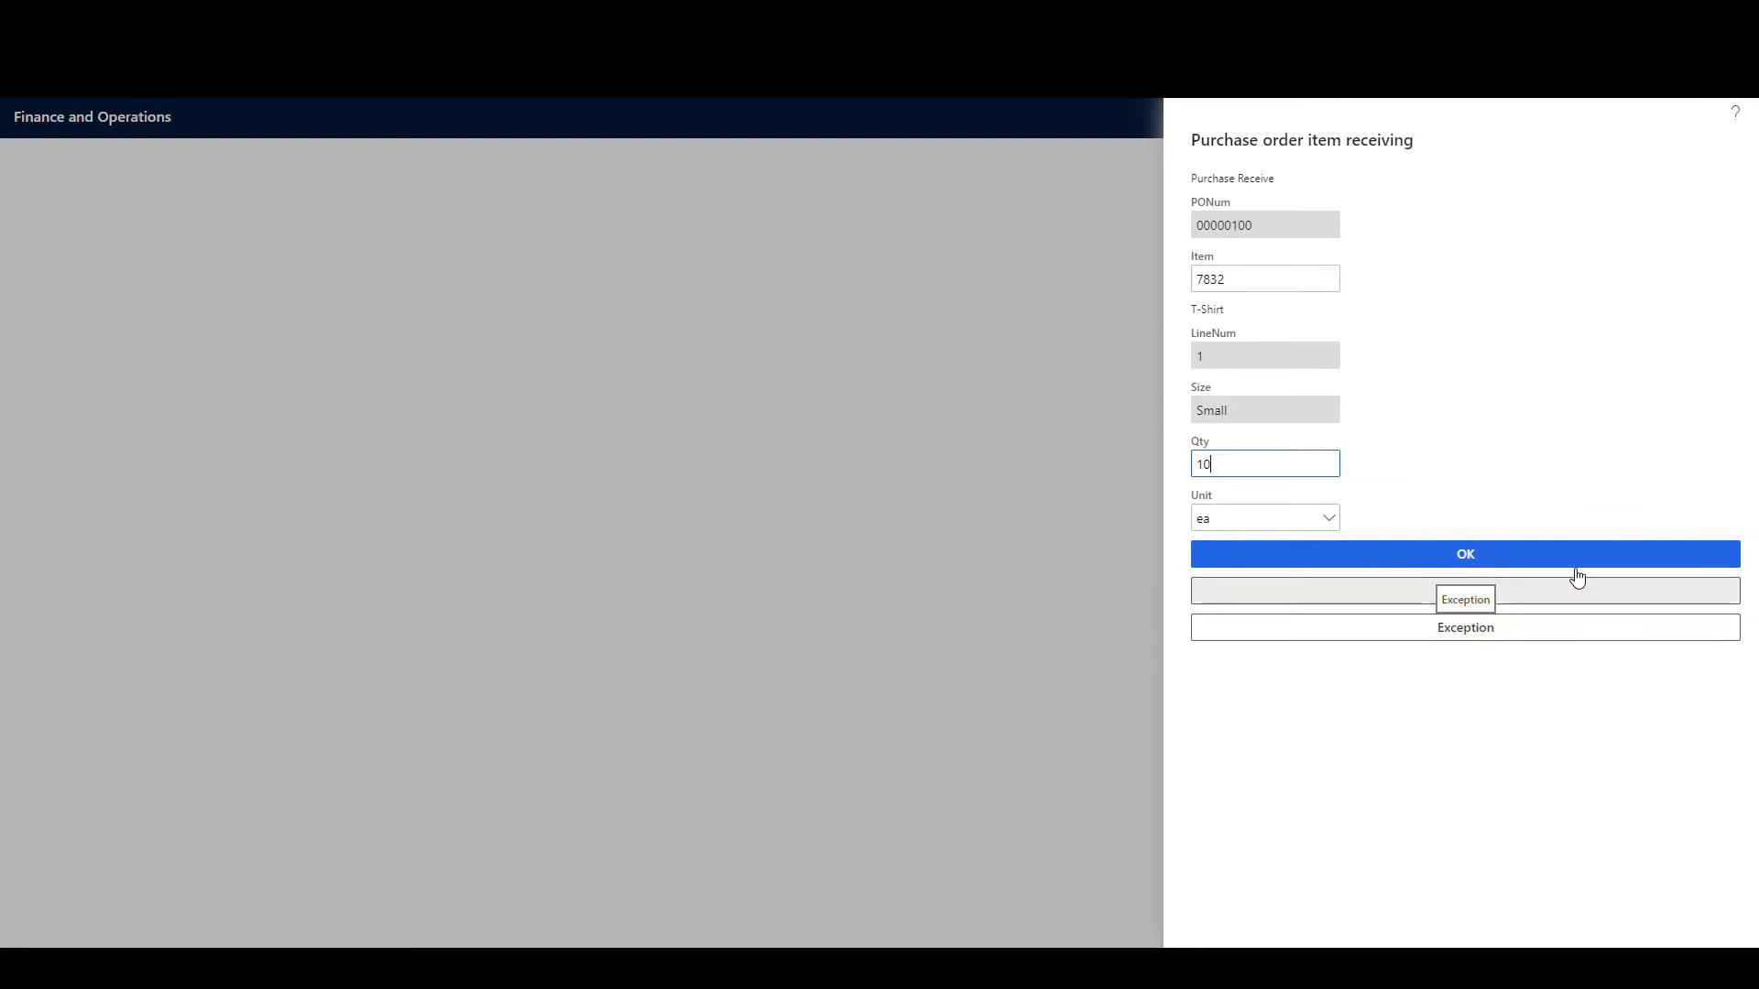
click(1488, 559)
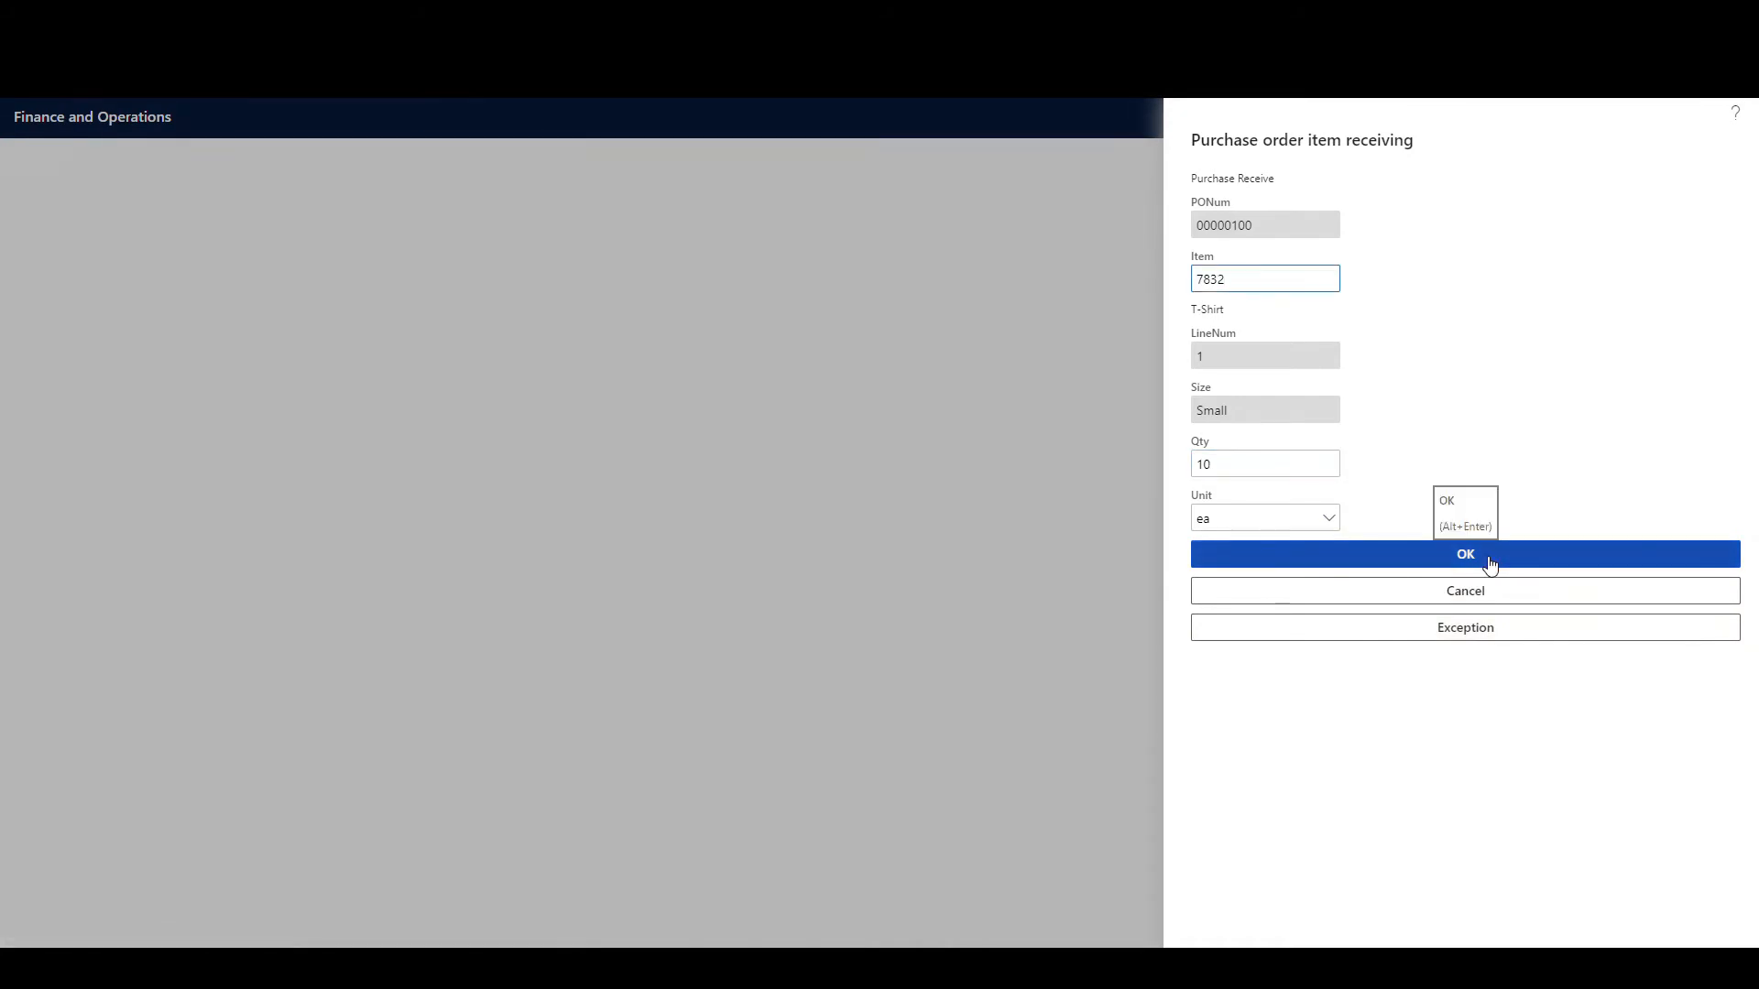
click(1490, 566)
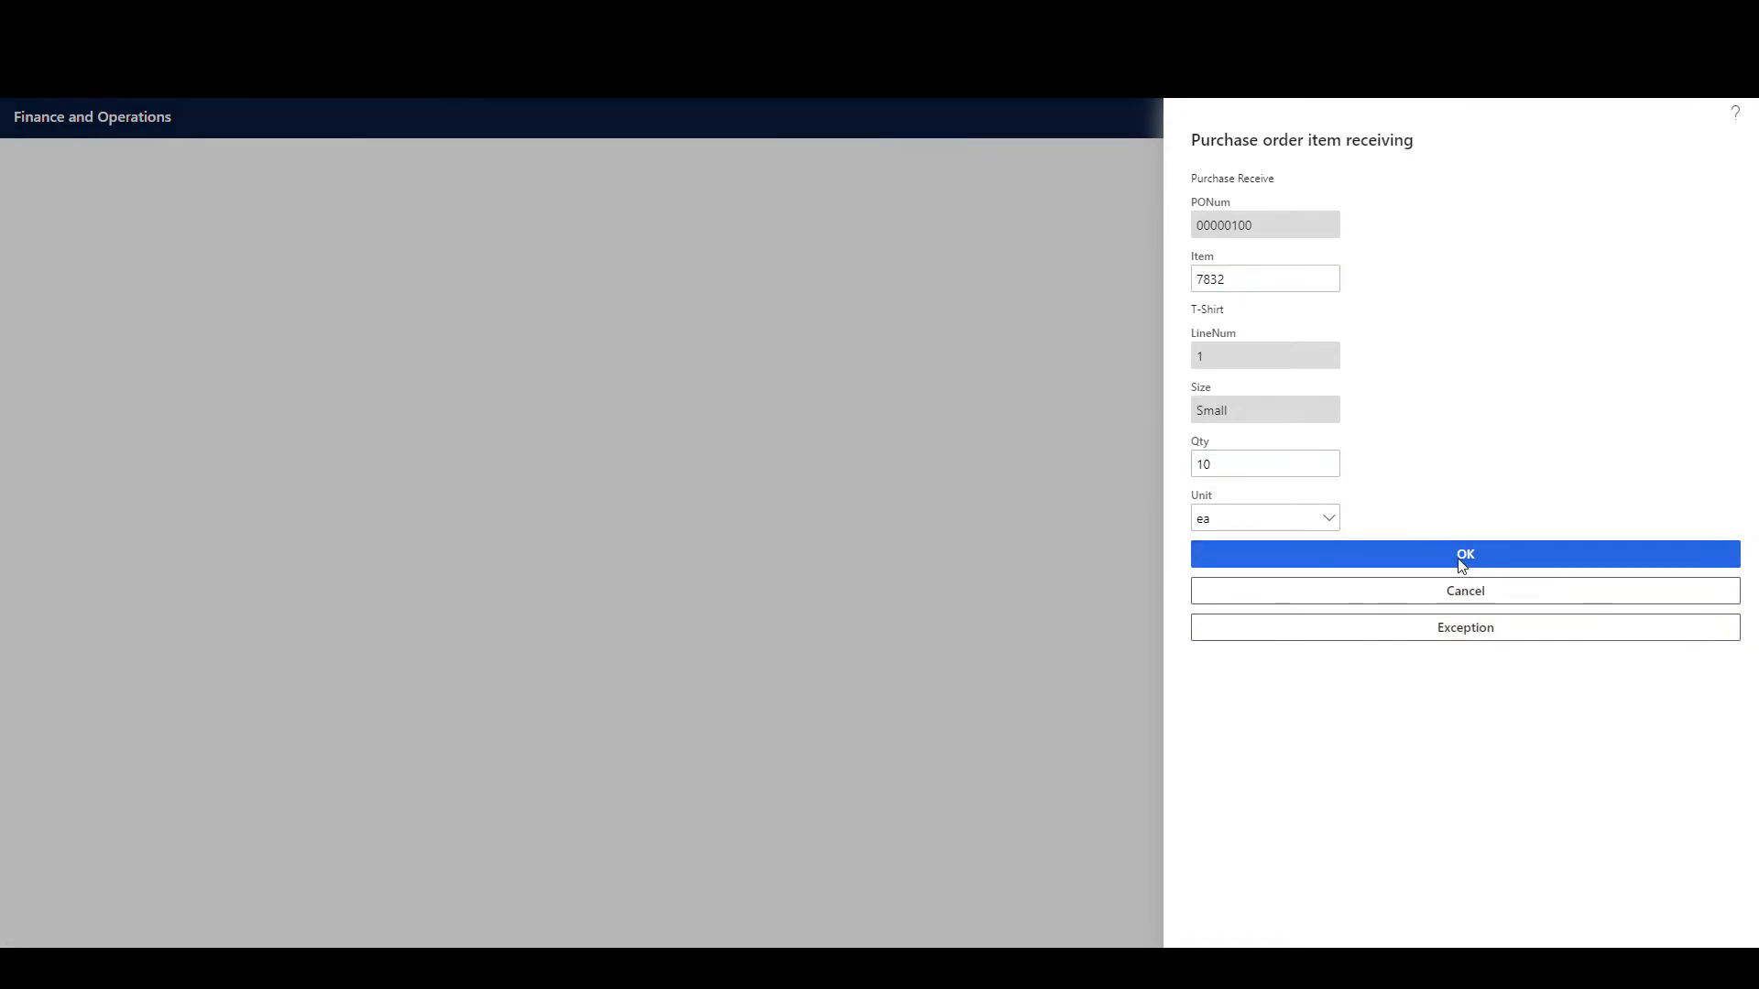